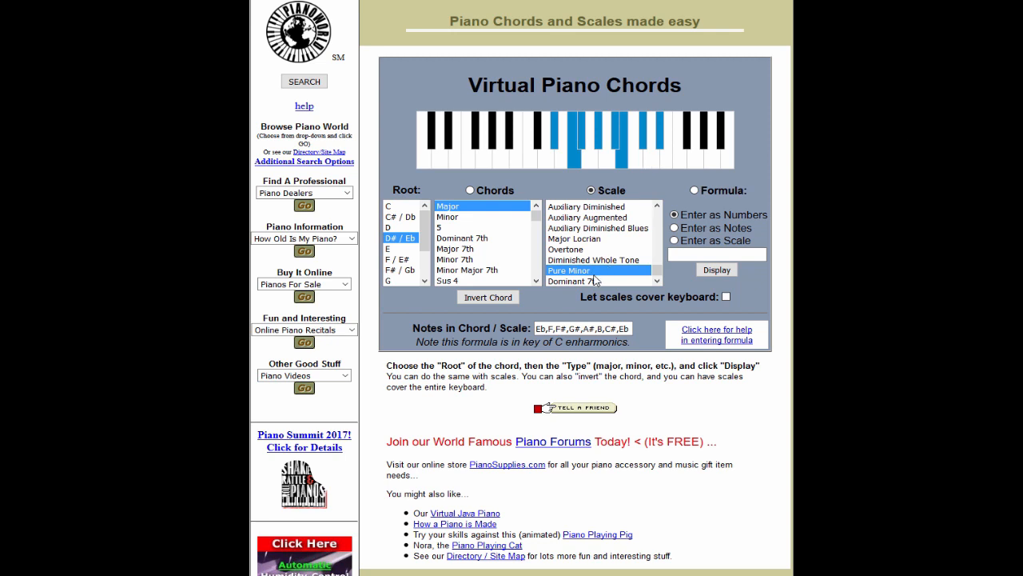
# Step: View the Pure Minor scale with root F / E# on the virtual piano and browse the other roots
pyautogui.scroll(-1, 398, 243)
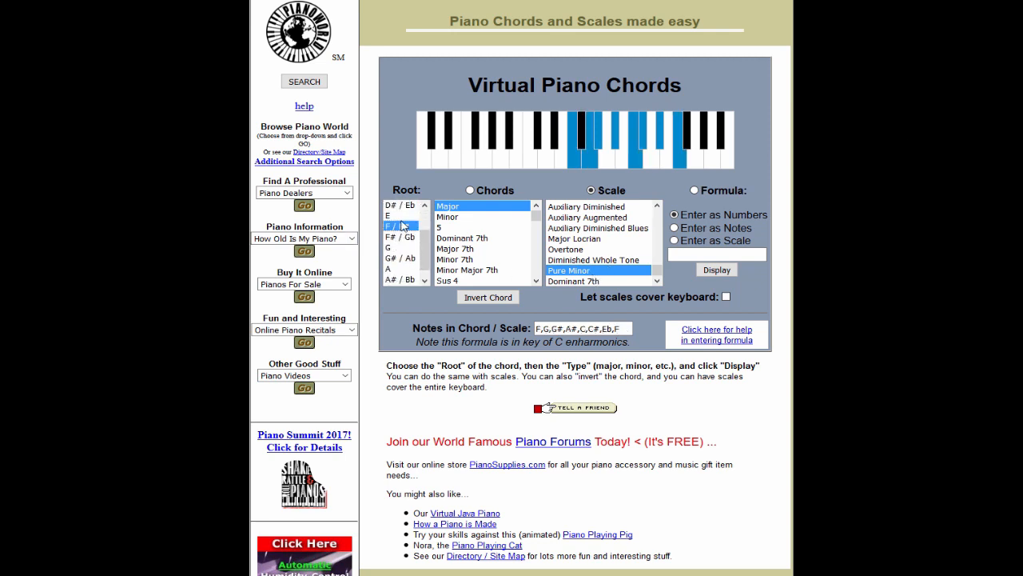
pyautogui.scroll(1, 406, 239)
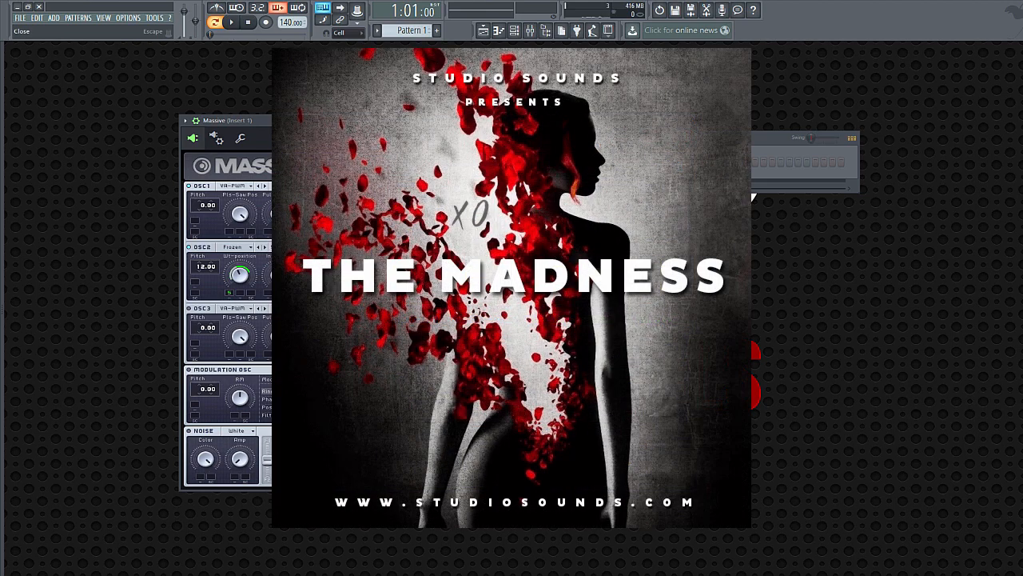
# Step: Close the Massive plugin window and set the project tempo to 68 BPM
pyautogui.click(731, 120)
pyautogui.rightClick(254, 164)
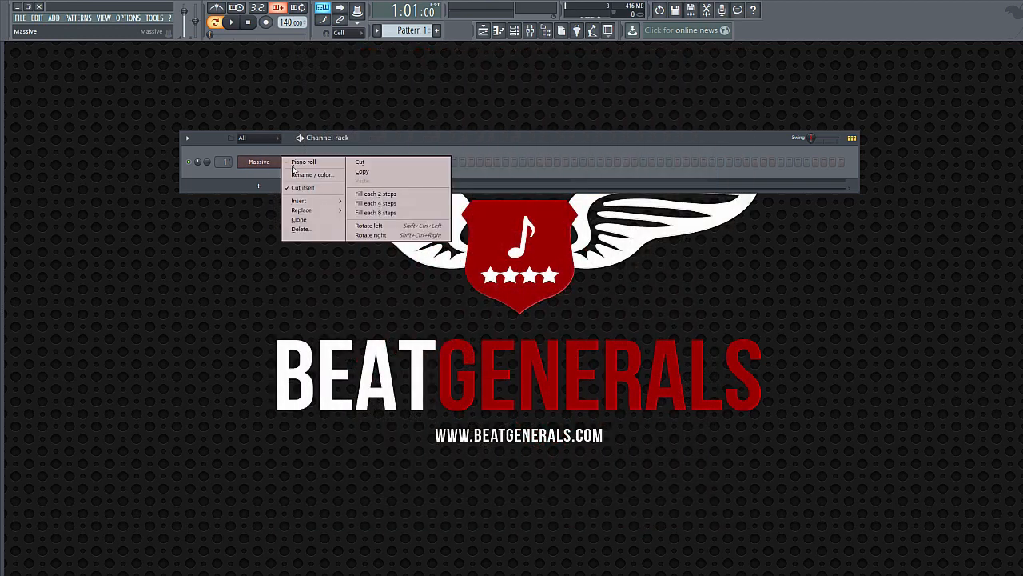
pyautogui.click(305, 110)
pyautogui.moveTo(289, 24); pyautogui.dragTo(289, 74)
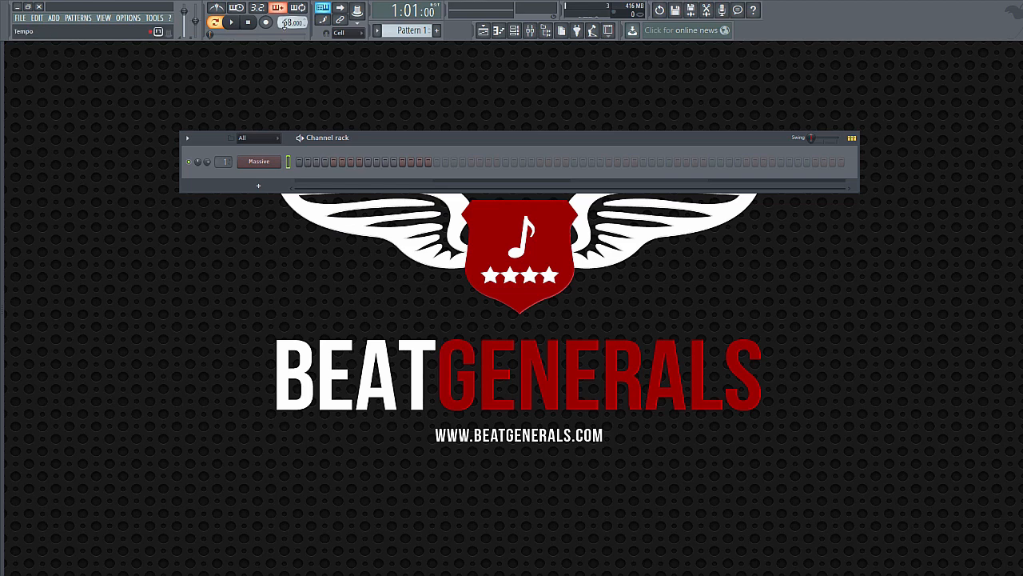
# Step: Open the Massive channel's piano roll and place a one-step B5 note at the start of bar 1
pyautogui.rightClick(278, 166)
pyautogui.click(304, 161)
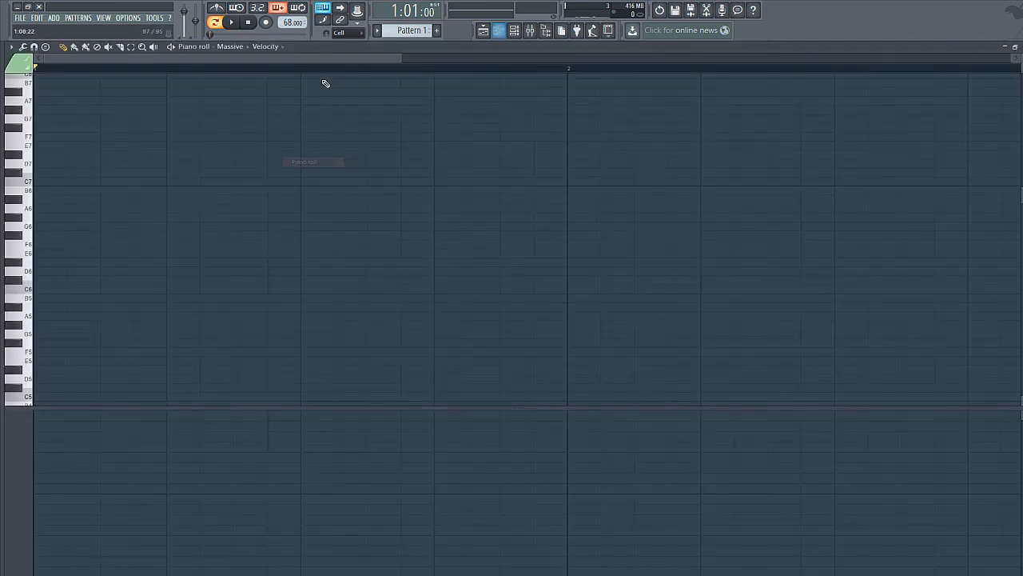
pyautogui.scroll(2, 249, 283)
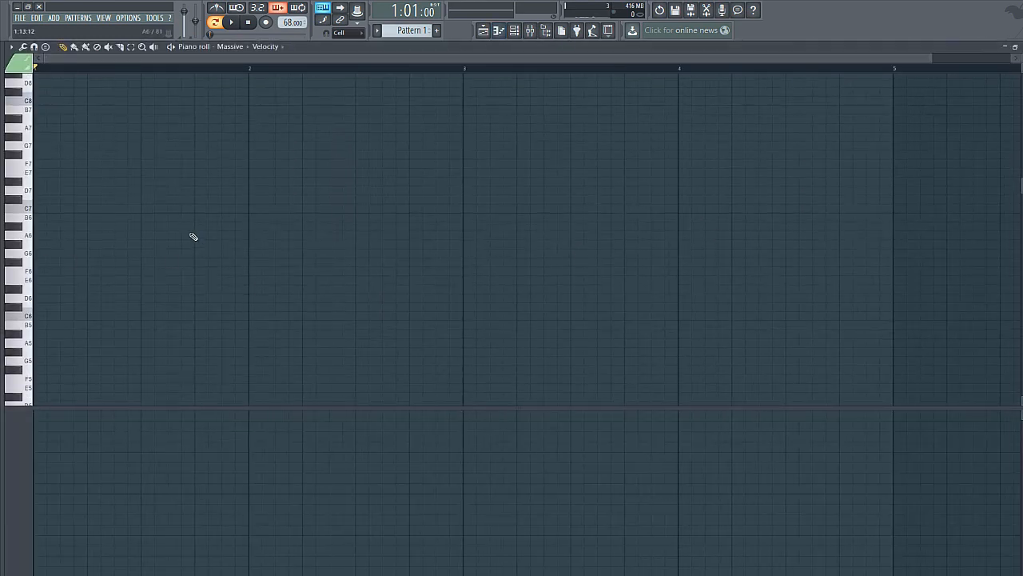
pyautogui.scroll(-2, 135, 286)
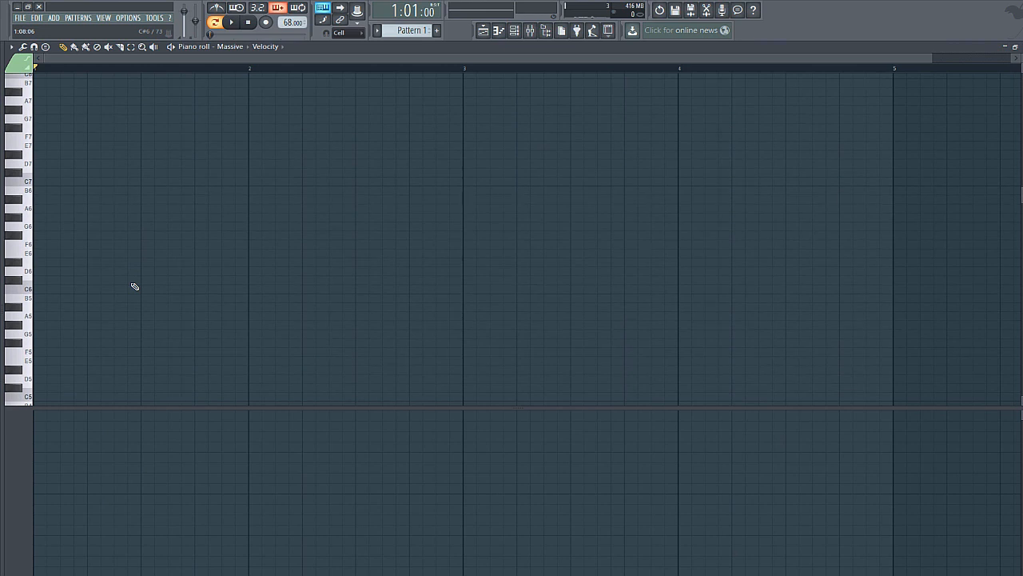
pyautogui.click(39, 299)
pyautogui.moveTo(59, 299); pyautogui.dragTo(45, 300)
pyautogui.click(41, 299)
pyautogui.scroll(-4, 96, 320)
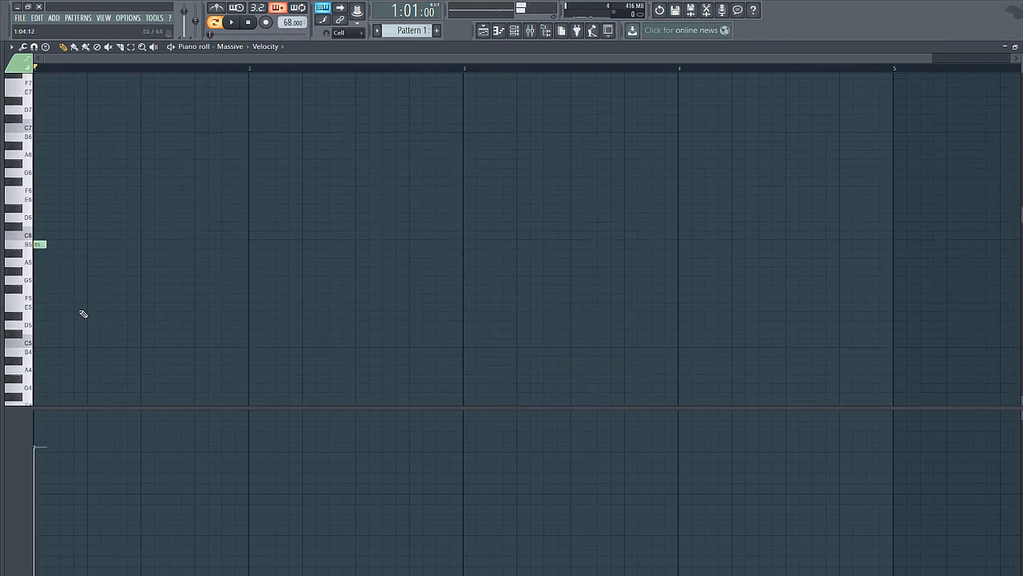
# Step: Continue bar 1 with one-step notes D#5, G#5, D#5, A#5, D#5, F#5 and D#5, starting one every two steps
pyautogui.click(63, 317)
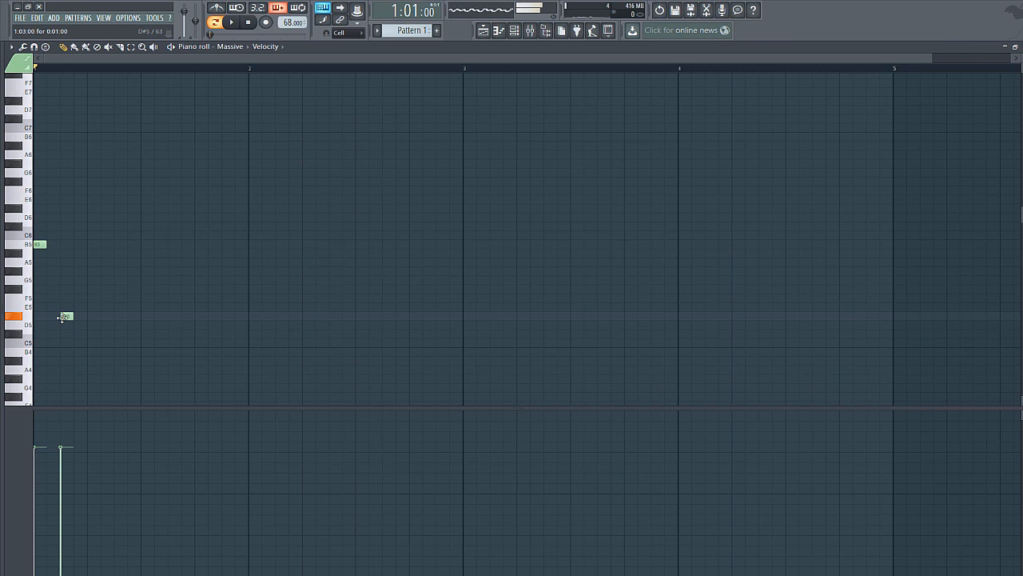
pyautogui.click(91, 270)
pyautogui.click(121, 317)
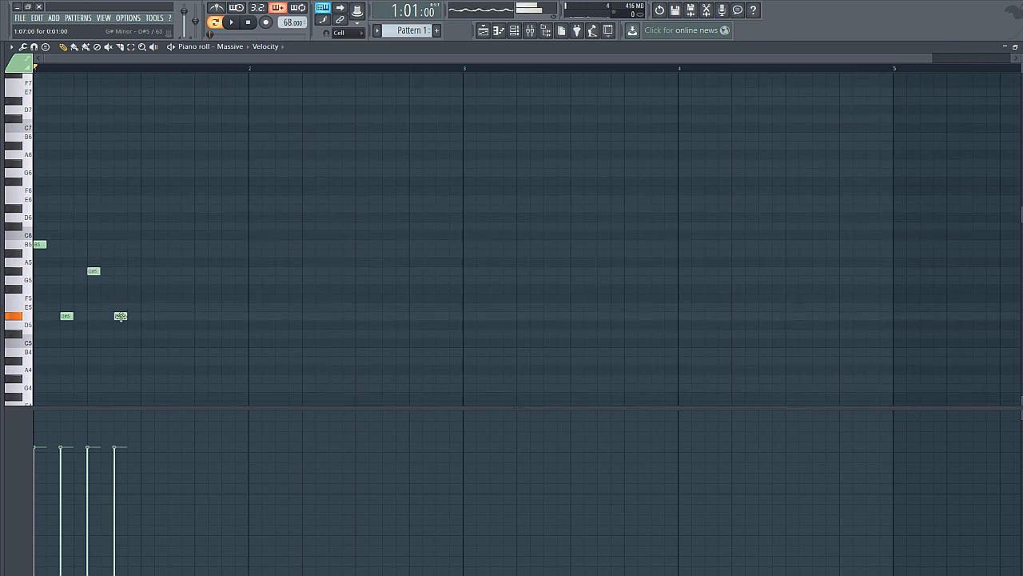
pyautogui.click(145, 253)
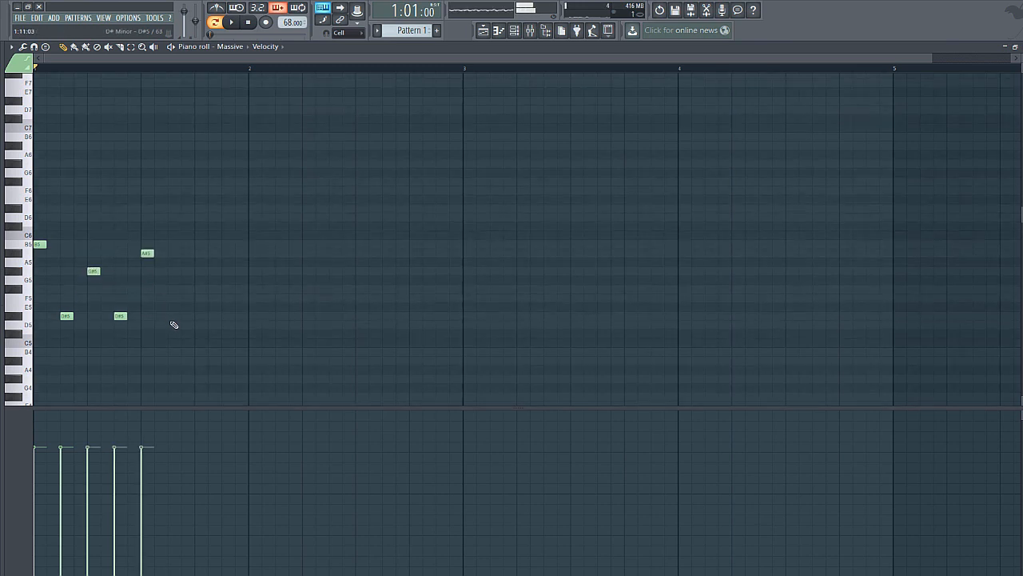
pyautogui.click(174, 316)
pyautogui.click(201, 289)
pyautogui.click(228, 317)
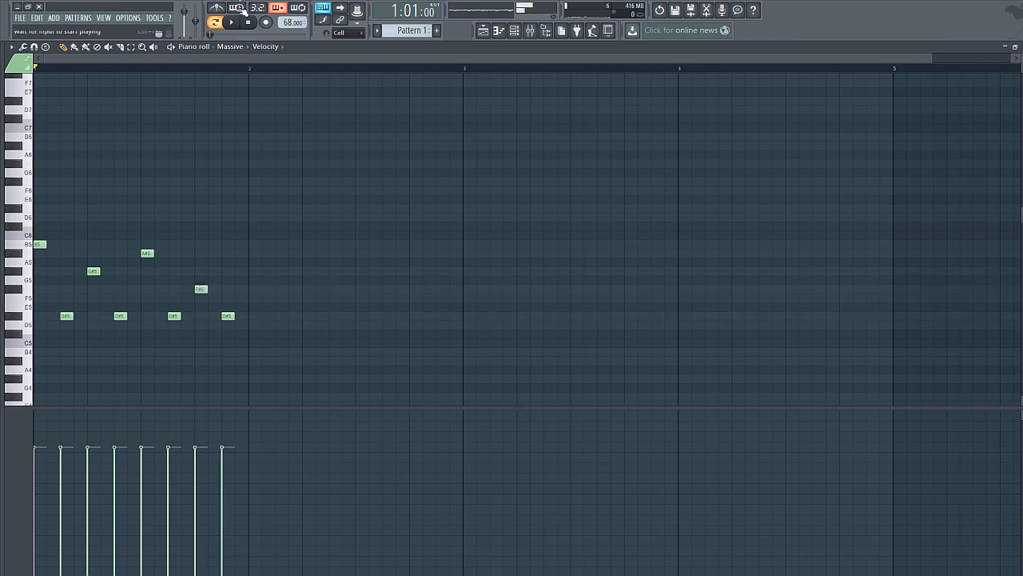
# Step: Play back the melody and raise the velocity of all its notes to maximum
pyautogui.click(233, 23)
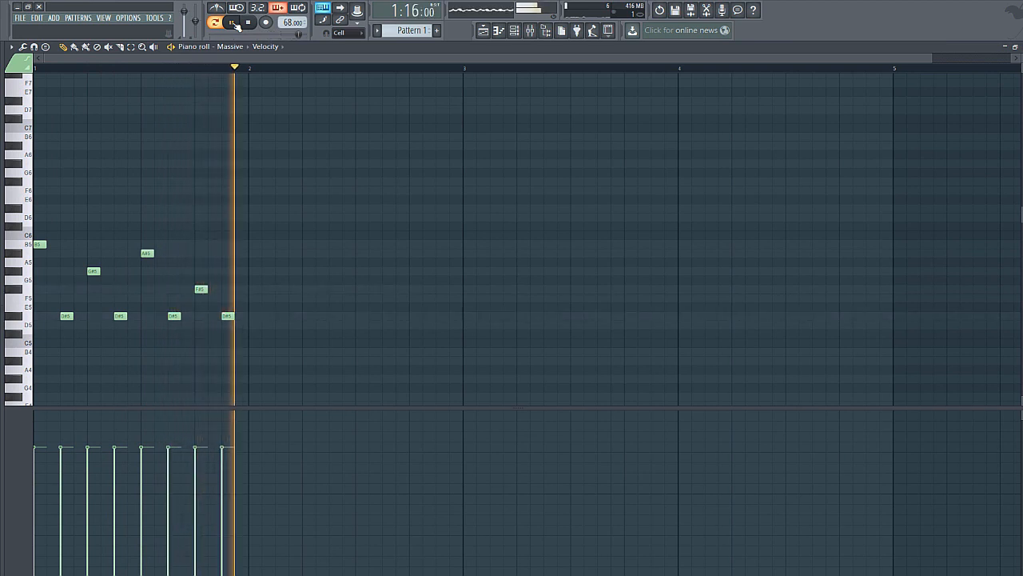
pyautogui.moveTo(288, 415); pyautogui.dragTo(7, 327)
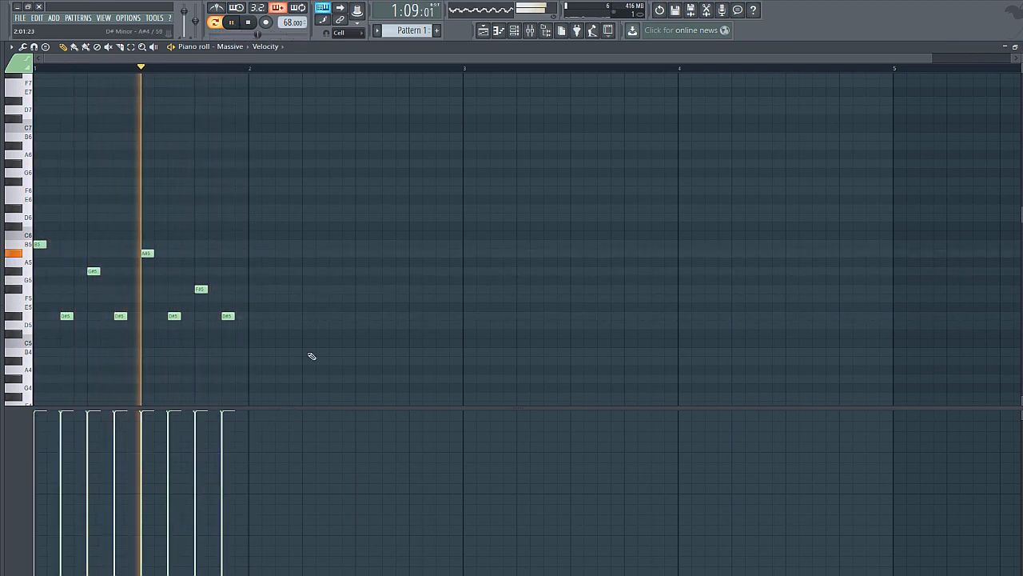
pyautogui.click(251, 26)
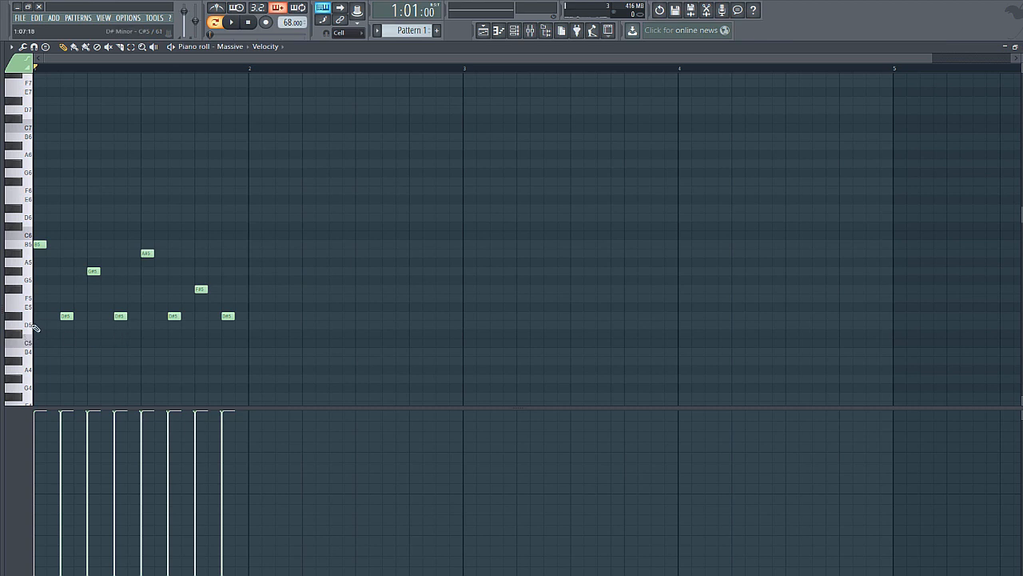
# Step: Add a C#6 note on the last step of bar 1, audition the melody, and duplicate the bar into bar 2
pyautogui.click(243, 227)
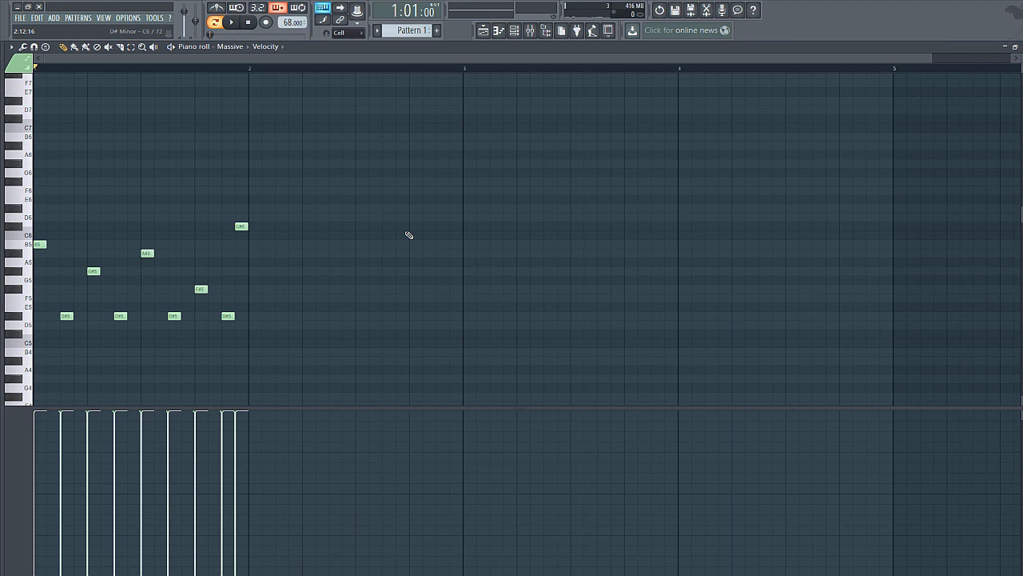
pyautogui.press('space')
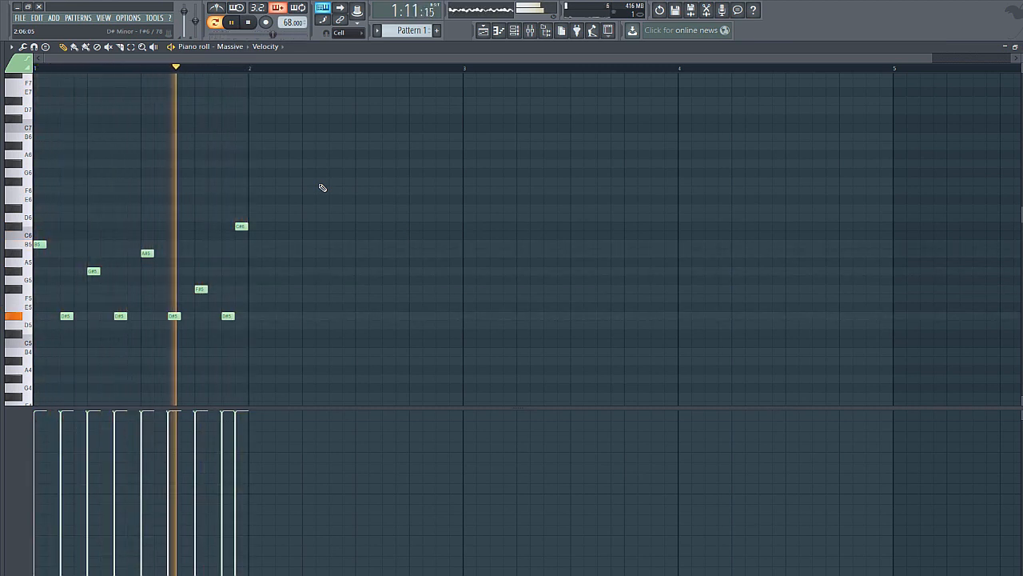
pyautogui.click(250, 23)
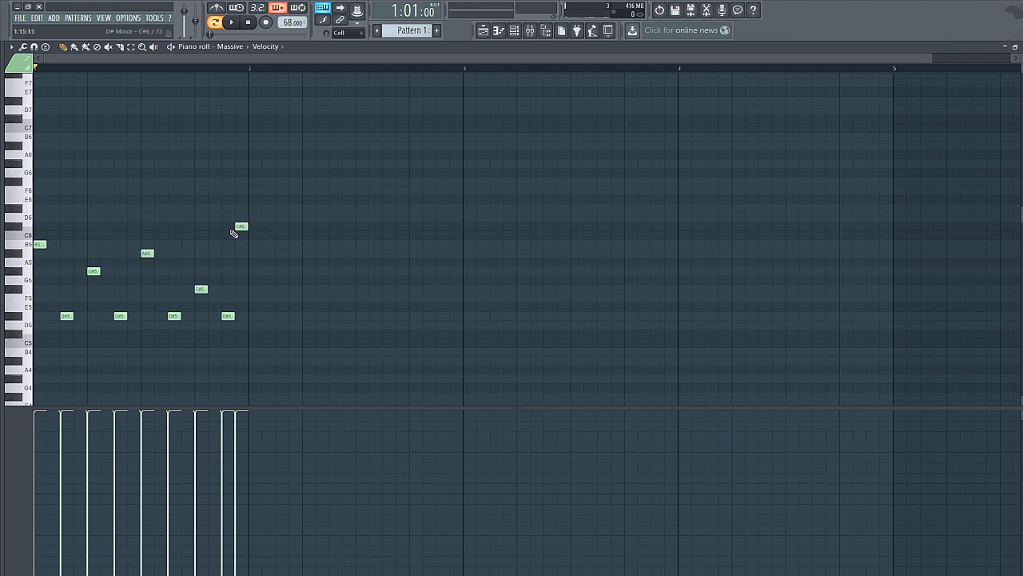
pyautogui.hotkey('ctrl', 'b')
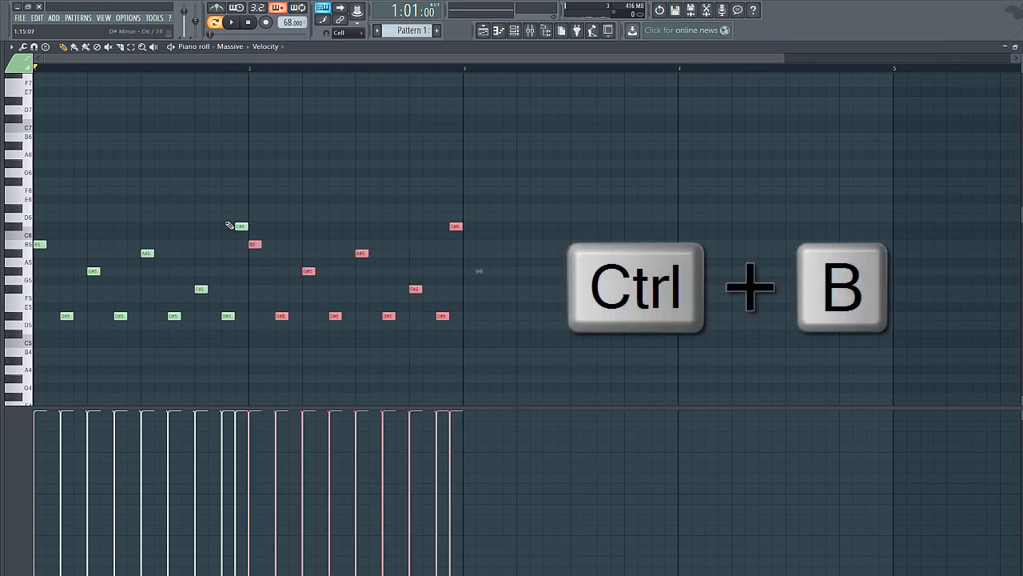
pyautogui.keyDown('ctrl'); pyautogui.click(643, 145); pyautogui.keyUp('ctrl')
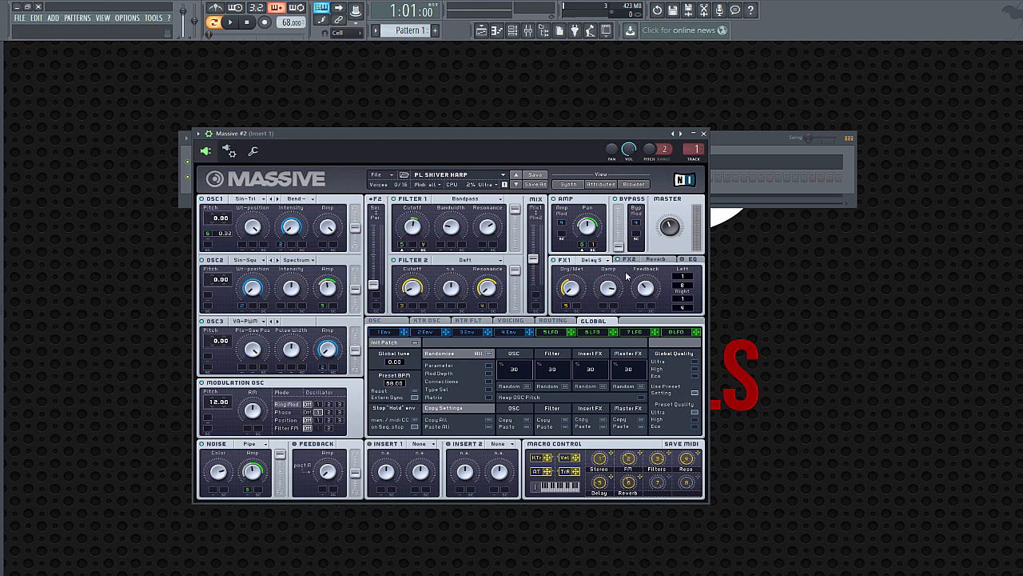
# Step: Copy the note pattern from the Massive channel to the Massive #2 channel in the channel rack
pyautogui.press('F6')
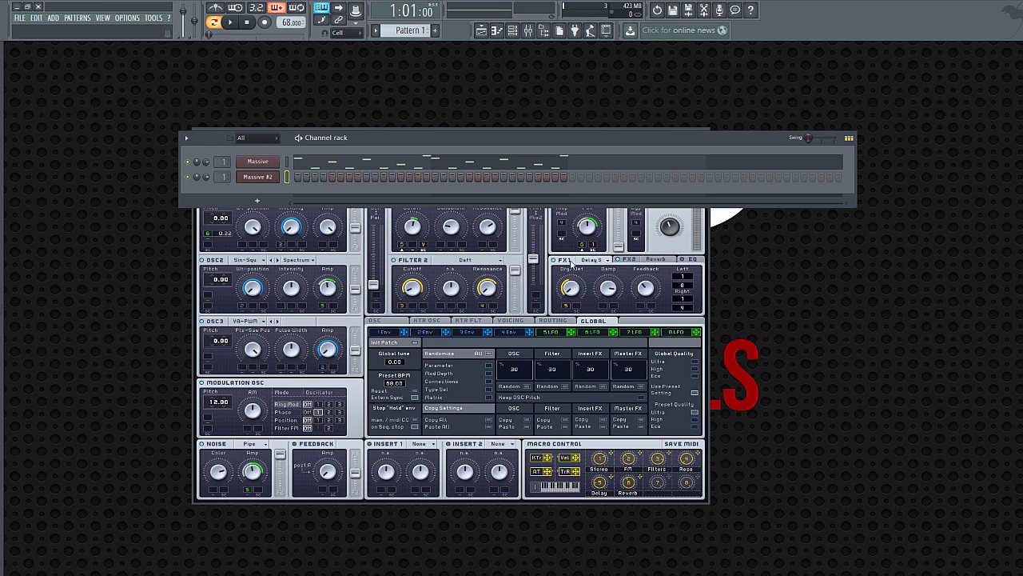
pyautogui.click(287, 162)
pyautogui.hotkey('ctrl', 'c')
pyautogui.click(288, 177)
pyautogui.hotkey('ctrl', 'v')
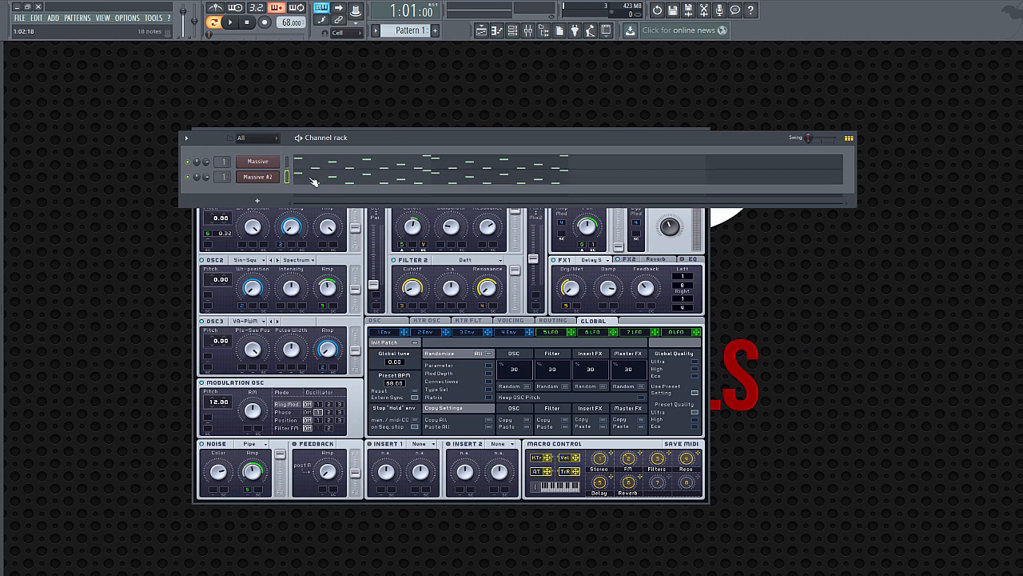
# Step: In Massive #2's piano roll, delete G#5, A#5 and F#5 from both bars and bar 2's final C#6, and play the result
pyautogui.click(313, 182)
pyautogui.moveTo(339, 60); pyautogui.dragTo(576, 60)
pyautogui.rightClick(114, 271)
pyautogui.rightClick(188, 253)
pyautogui.rightClick(262, 288)
pyautogui.rightClick(407, 271)
pyautogui.rightClick(481, 253)
pyautogui.rightClick(554, 289)
pyautogui.rightClick(609, 226)
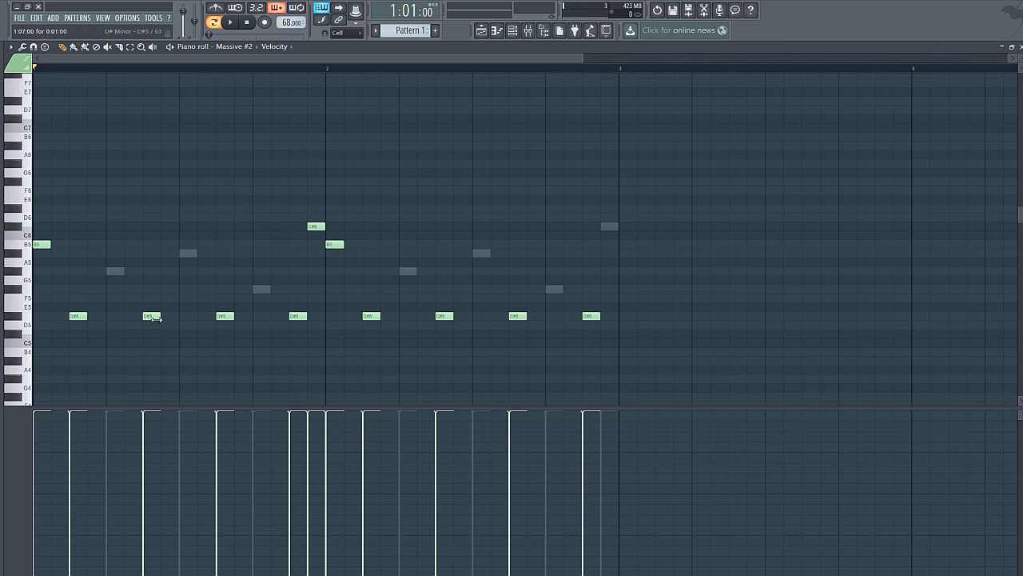
pyautogui.click(230, 22)
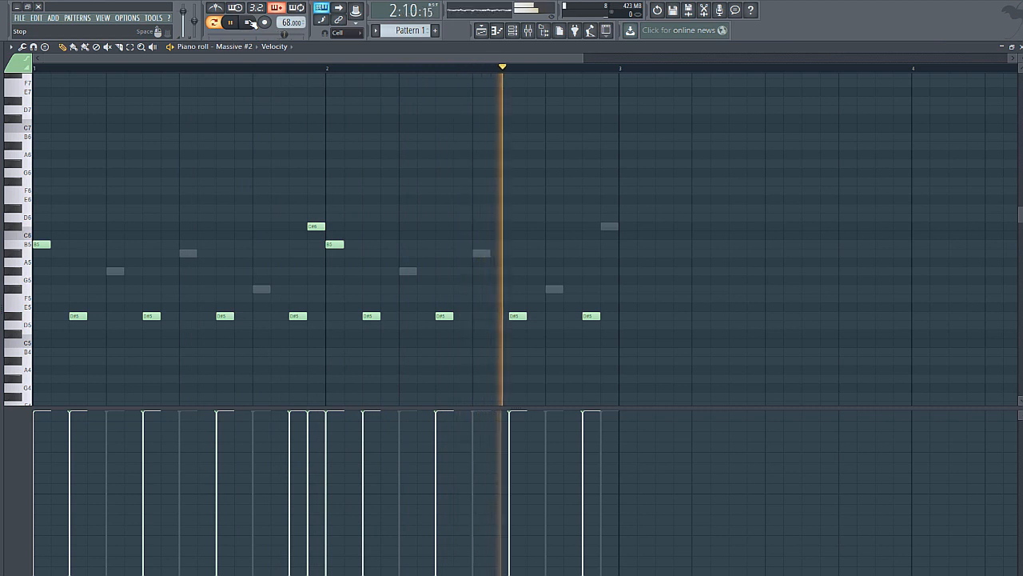
pyautogui.click(250, 23)
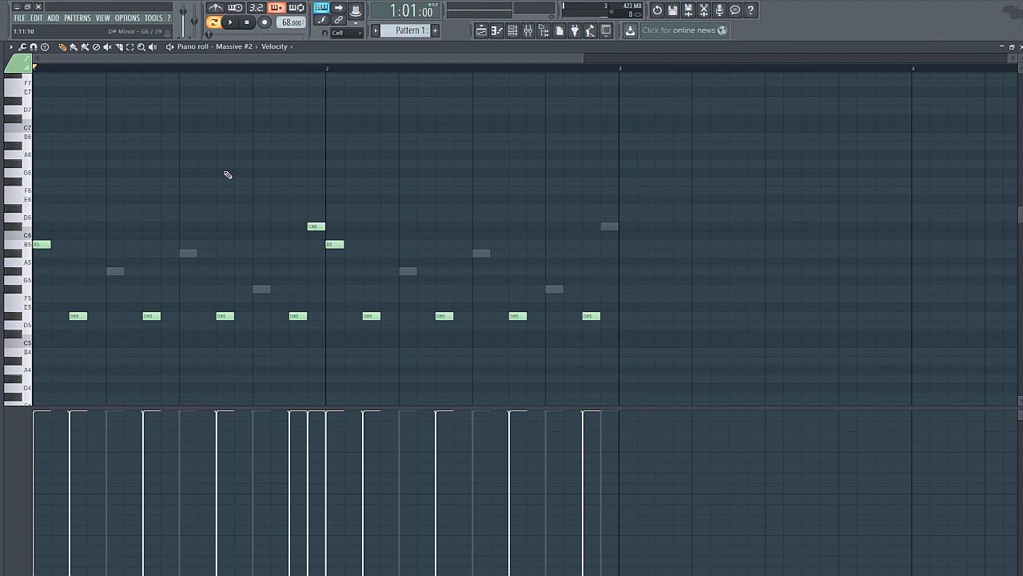
# Step: Try chords by stacking G#5 and D#6 with the B5 note at the start of each bar during playback
pyautogui.click(51, 276)
pyautogui.click(32, 208)
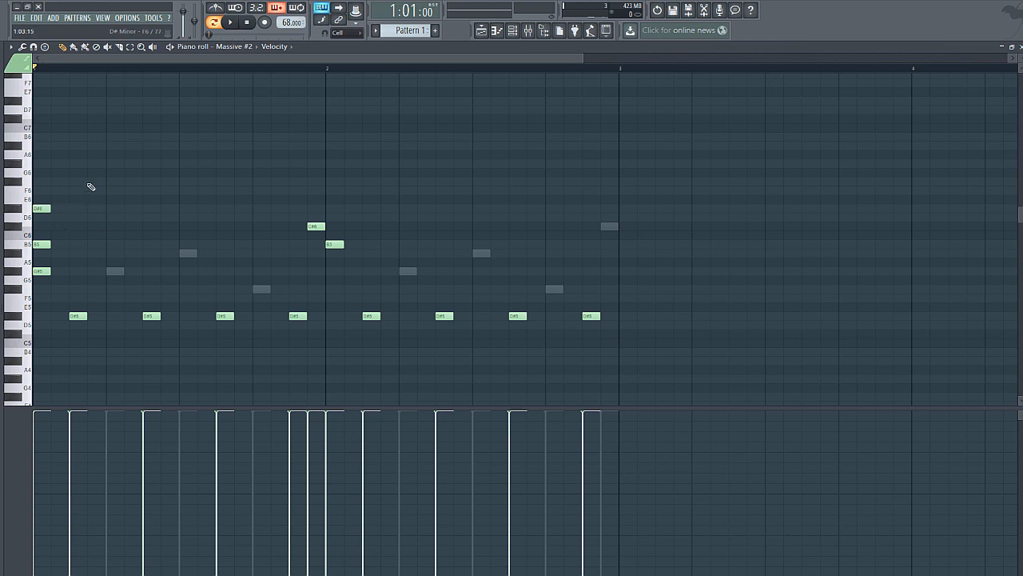
pyautogui.click(237, 27)
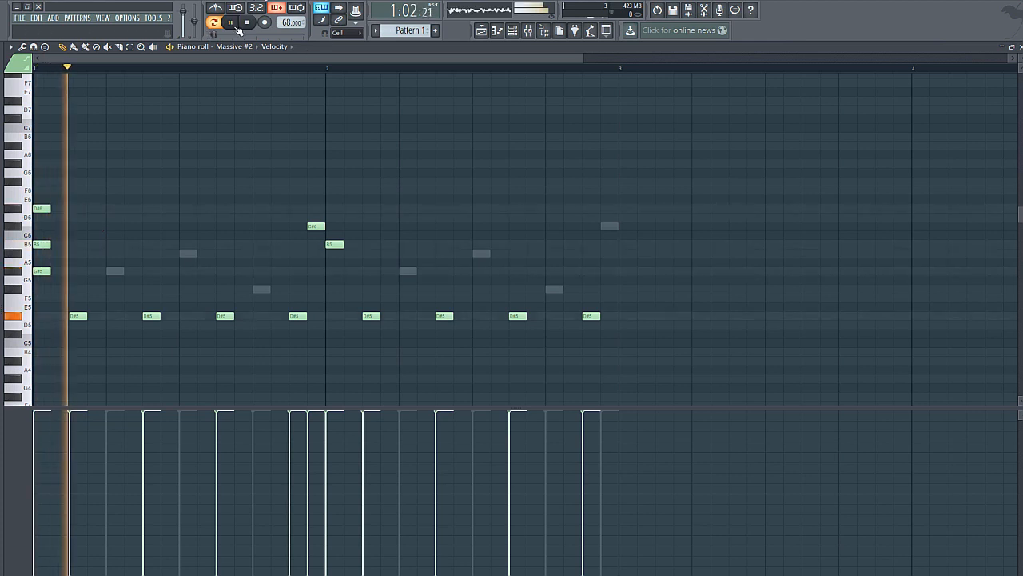
pyautogui.click(336, 200)
pyautogui.rightClick(335, 201)
pyautogui.click(335, 209)
pyautogui.moveTo(319, 263); pyautogui.dragTo(343, 281)
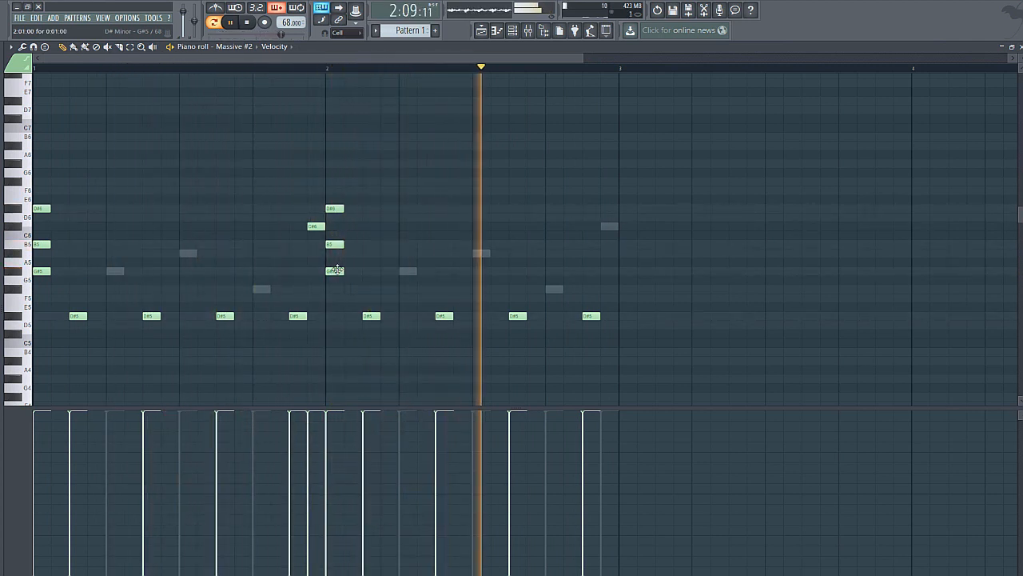
# Step: Stop playback and delete the stacked G#5 and D#6 notes from the start of both bars
pyautogui.click(254, 23)
pyautogui.rightClick(41, 209)
pyautogui.rightClick(42, 271)
pyautogui.rightClick(333, 271)
pyautogui.rightClick(341, 208)
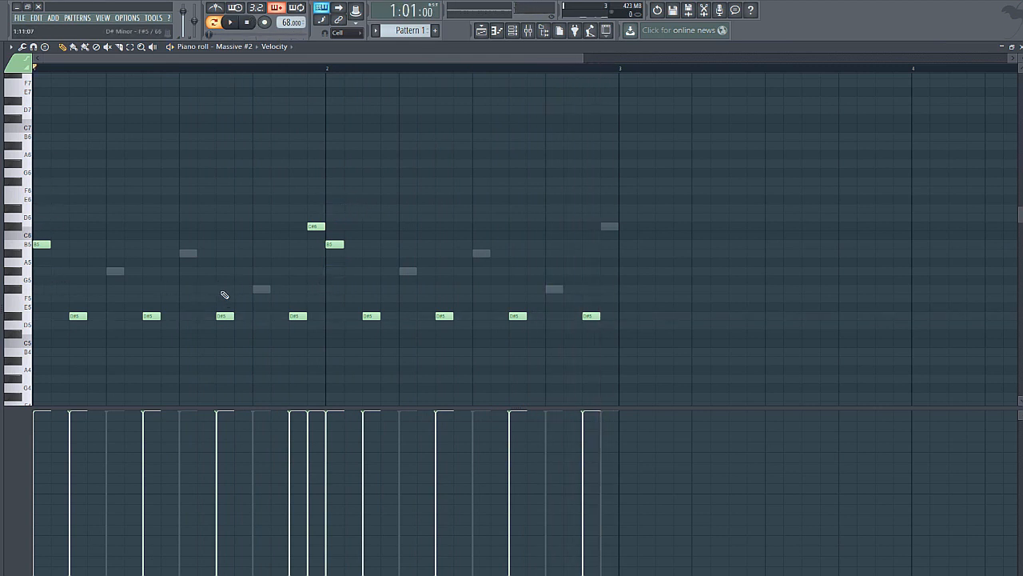
# Step: Try adding F#5 and A#5 above the third D#5 note in bar 1, audition the chord, and delete both notes
pyautogui.click(223, 290)
pyautogui.click(228, 253)
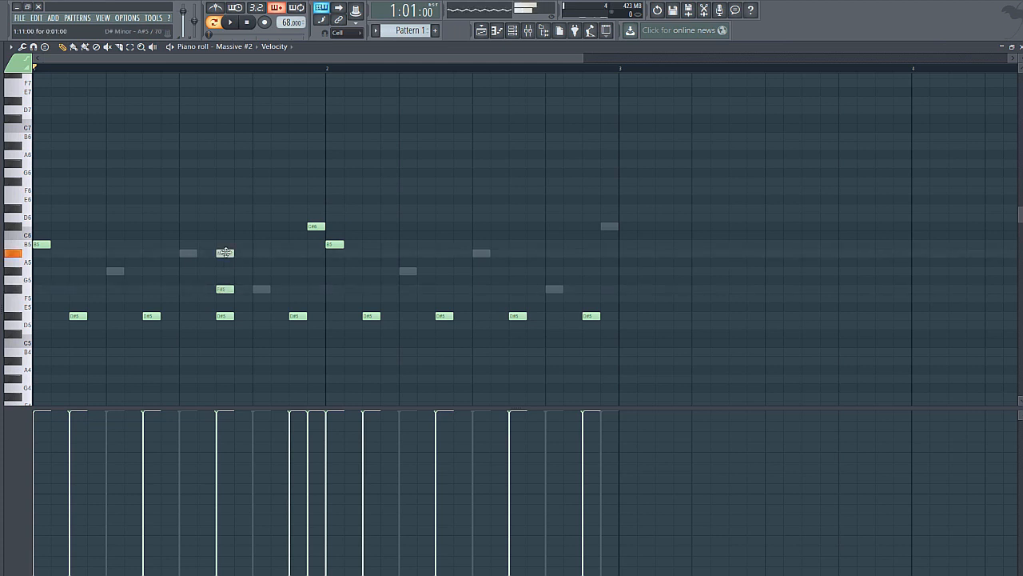
pyautogui.press('space')
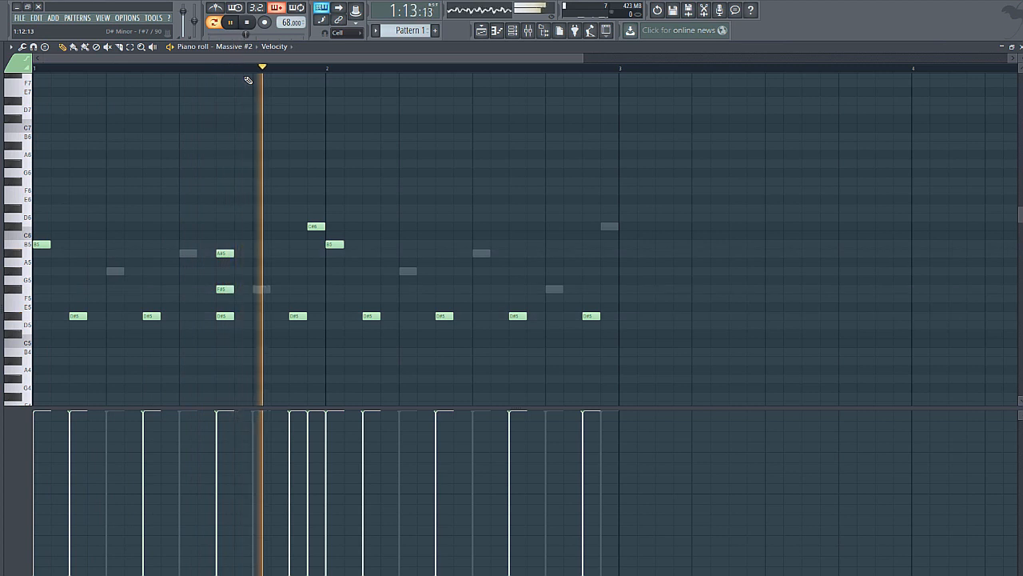
pyautogui.press('space')
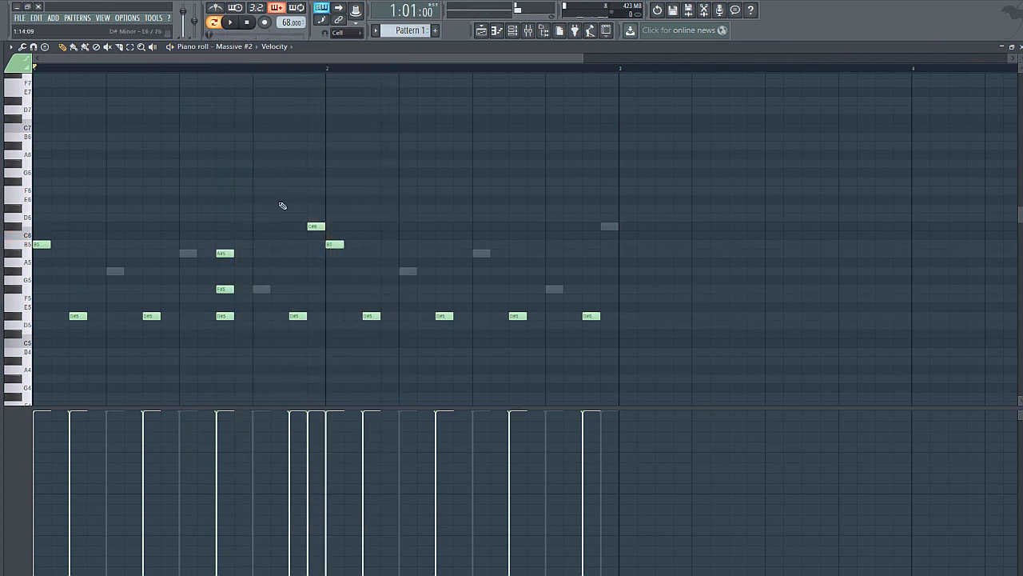
pyautogui.rightClick(224, 253)
pyautogui.rightClick(224, 289)
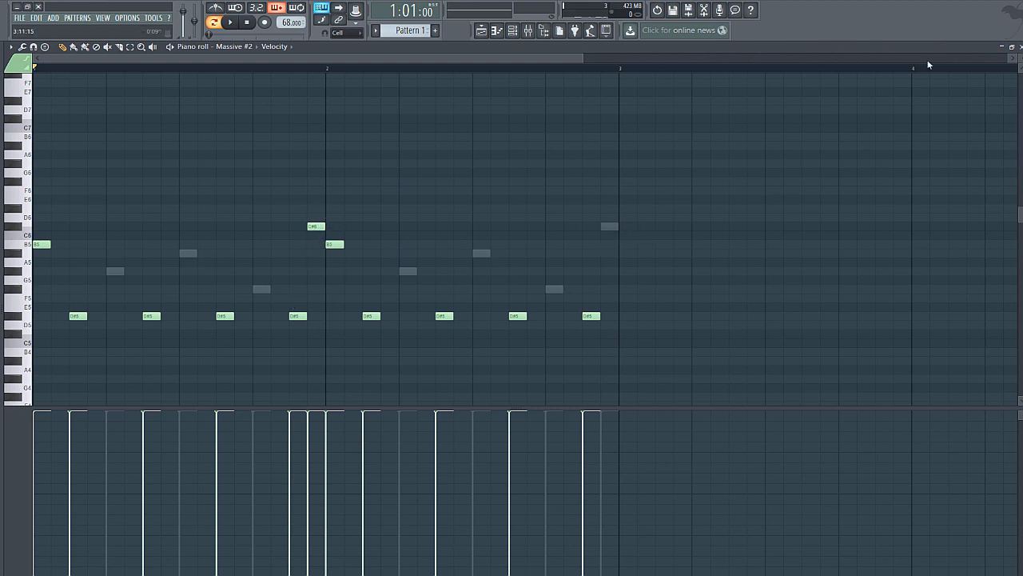
# Step: Close the piano roll and play the pattern with Massive muted so that only Massive #2 sounds
pyautogui.press('Escape')
pyautogui.rightClick(193, 183)
pyautogui.click(195, 186)
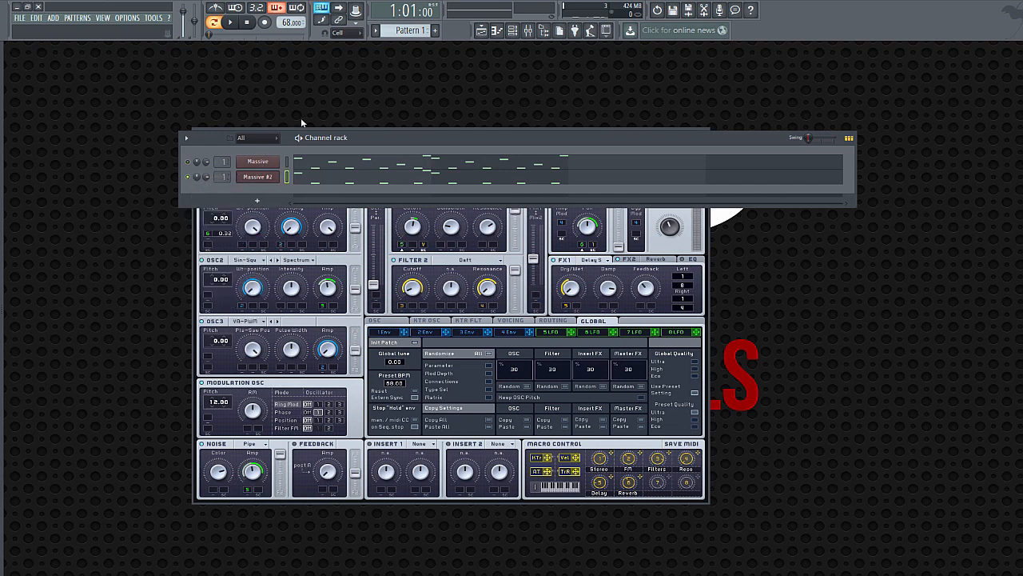
pyautogui.click(229, 22)
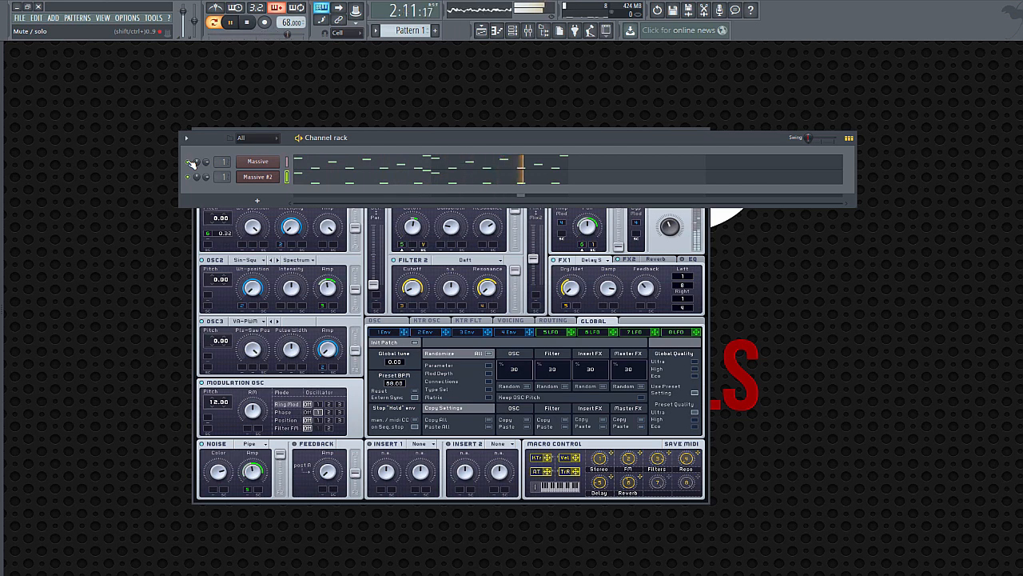
# Step: Stop playback and place Pattern 1 at bar 1 on playlist Track 1 with snapping set to Cell
pyautogui.click(249, 25)
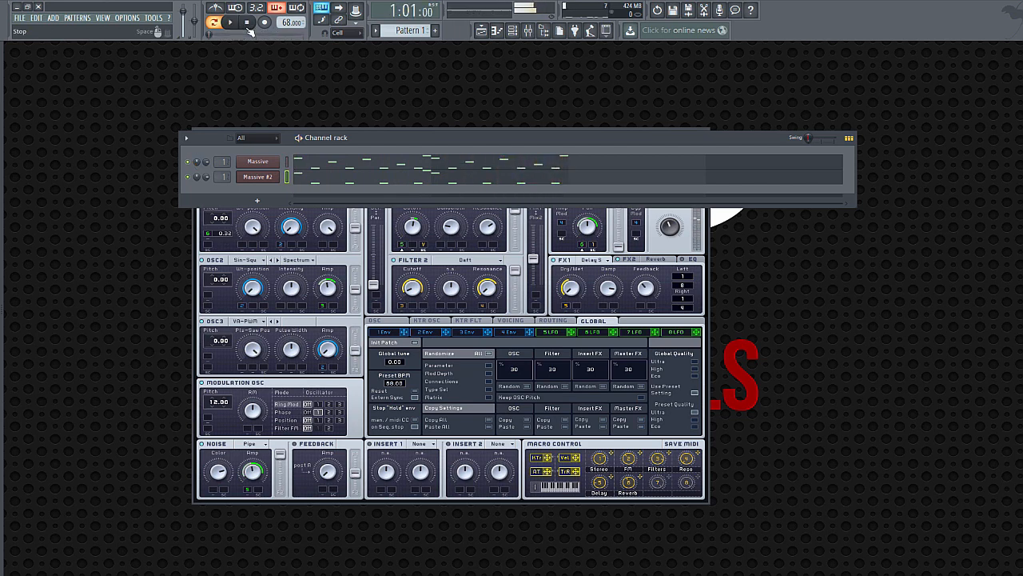
pyautogui.click(482, 30)
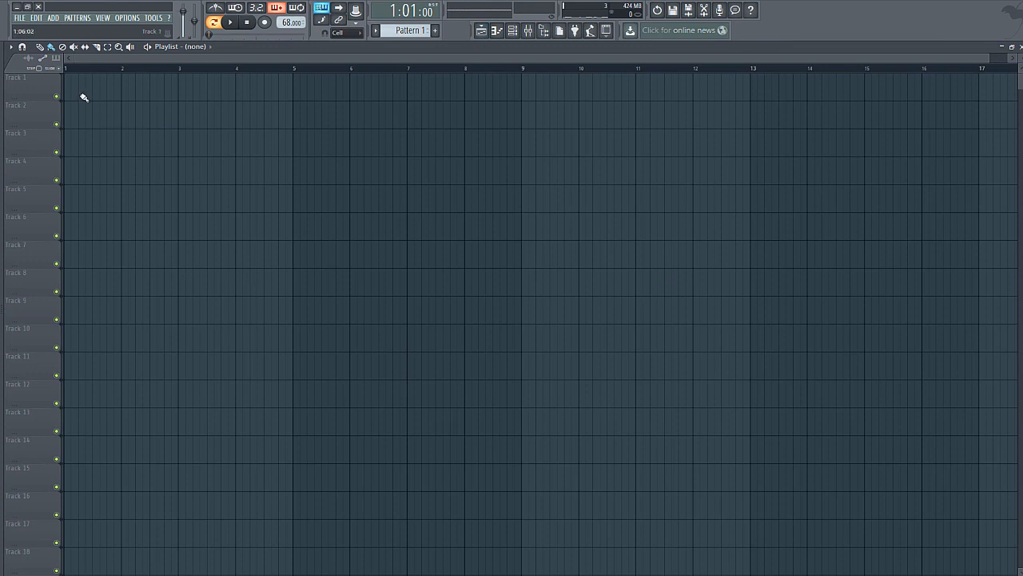
pyautogui.click(82, 95)
pyautogui.click(351, 37)
pyautogui.click(347, 54)
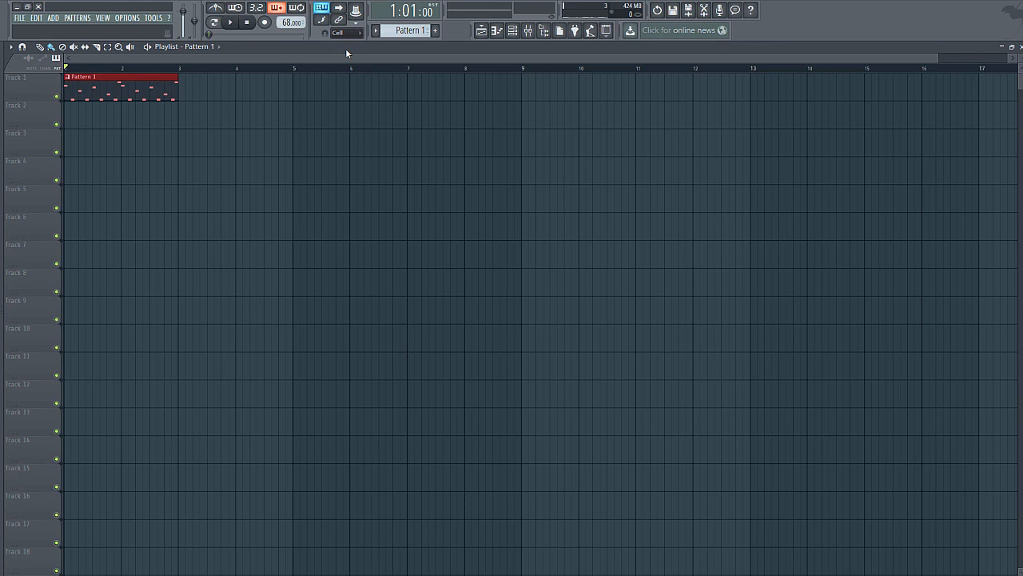
pyautogui.moveTo(935, 59); pyautogui.dragTo(952, 62)
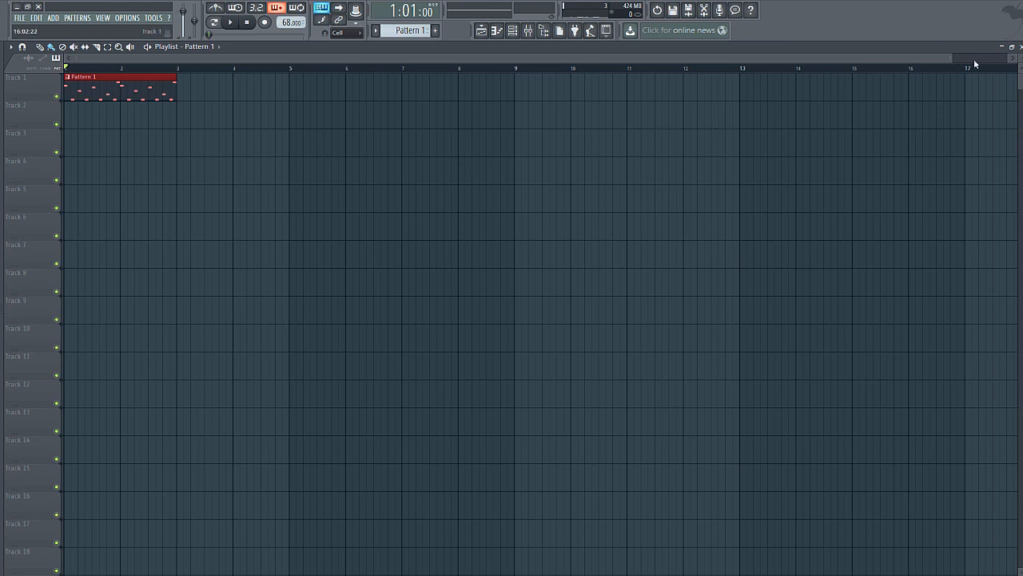
pyautogui.click(1021, 47)
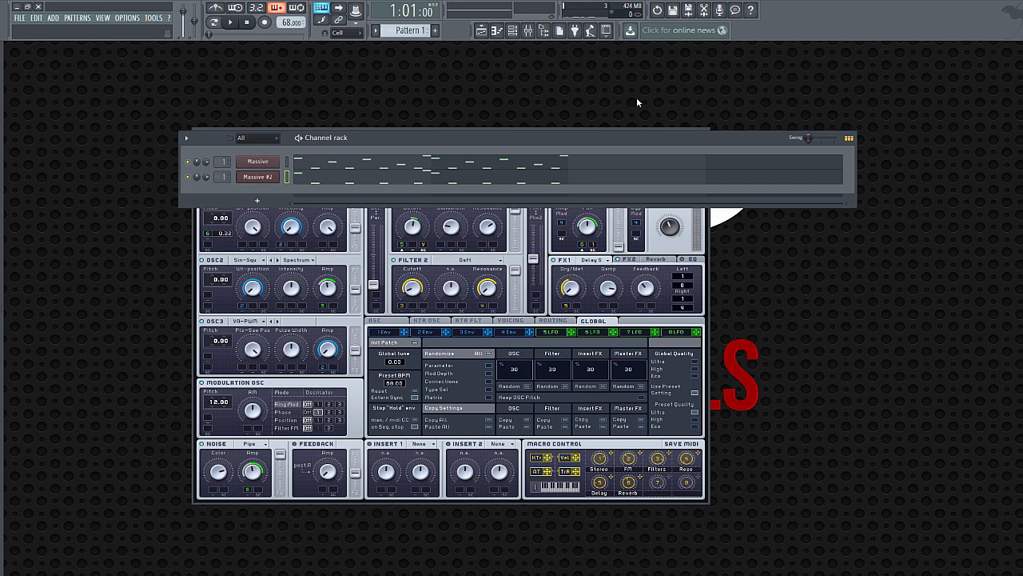
# Step: Place a second Pattern 1 clip at bar 3 on playlist Track 1
pyautogui.click(482, 30)
pyautogui.keyDown('ctrl'); pyautogui.click(245, 123); pyautogui.keyUp('ctrl')
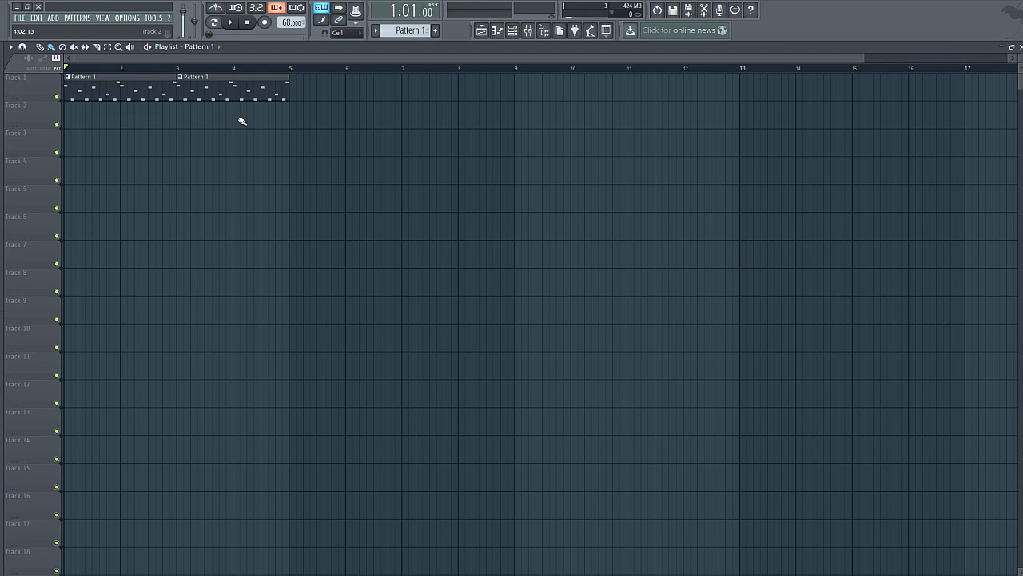
pyautogui.moveTo(69, 69)
pyautogui.mouseDown()
pyautogui.moveTo(100, 62)
pyautogui.moveTo(64, 68)
pyautogui.mouseUp()
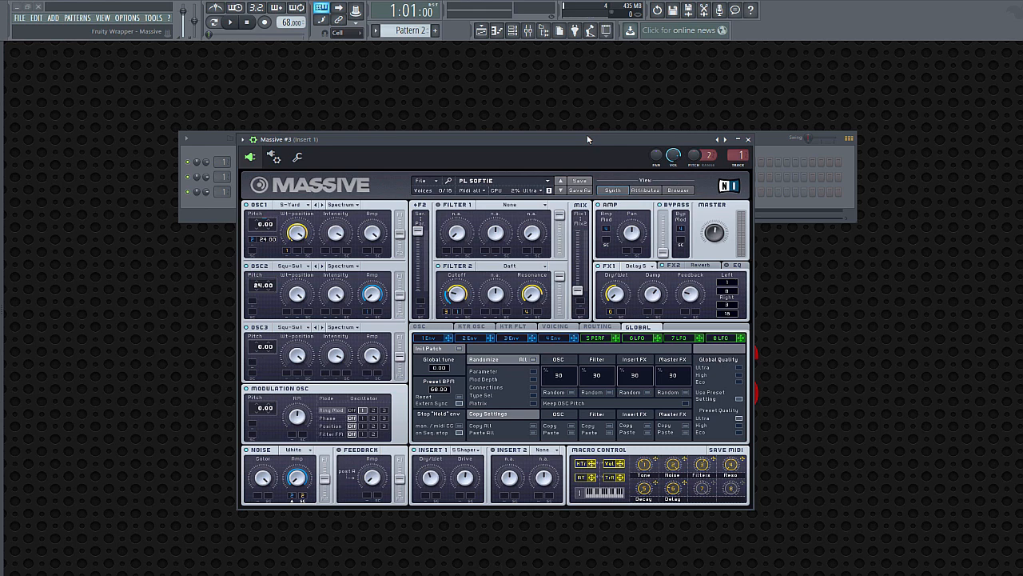
# Step: Play back the two Pattern 1 clips in the playlist, stop, and close the playlist
pyautogui.click(481, 30)
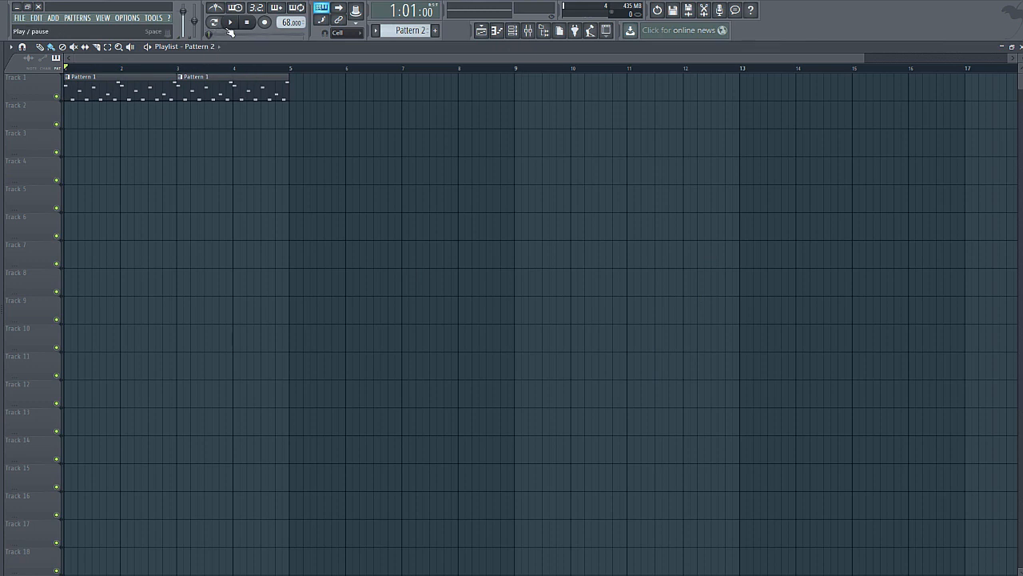
pyautogui.click(230, 23)
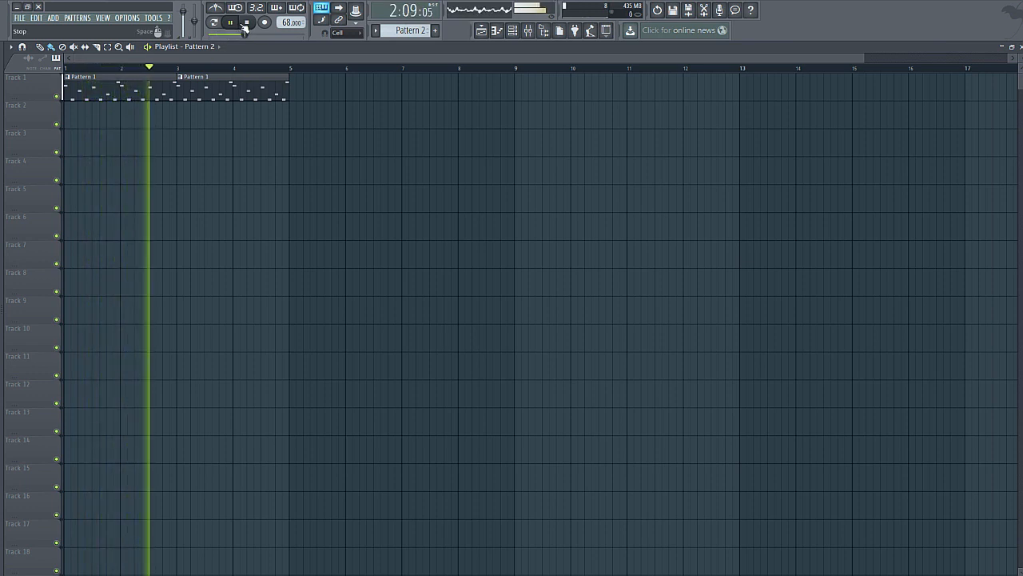
pyautogui.click(245, 23)
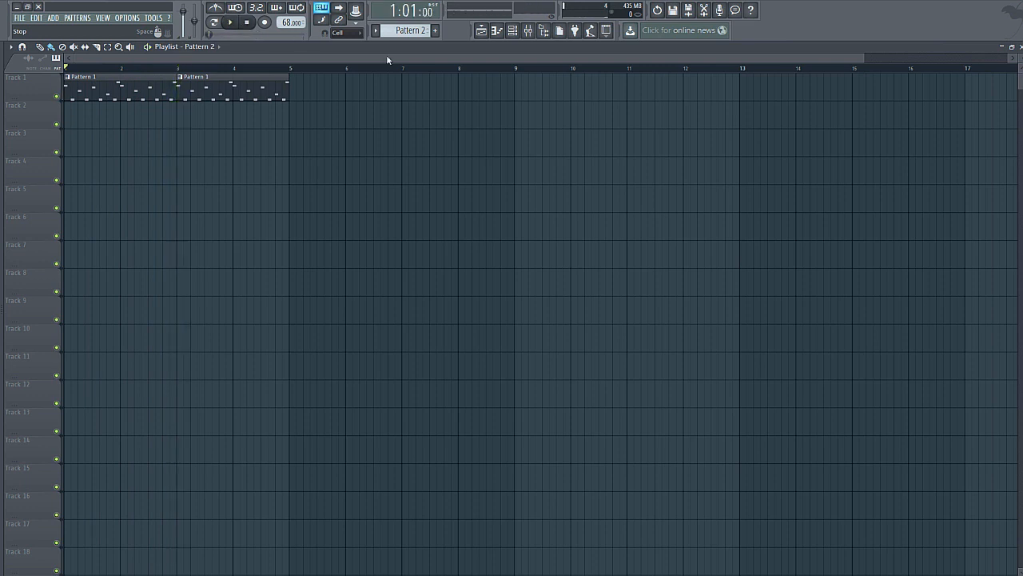
pyautogui.click(1019, 47)
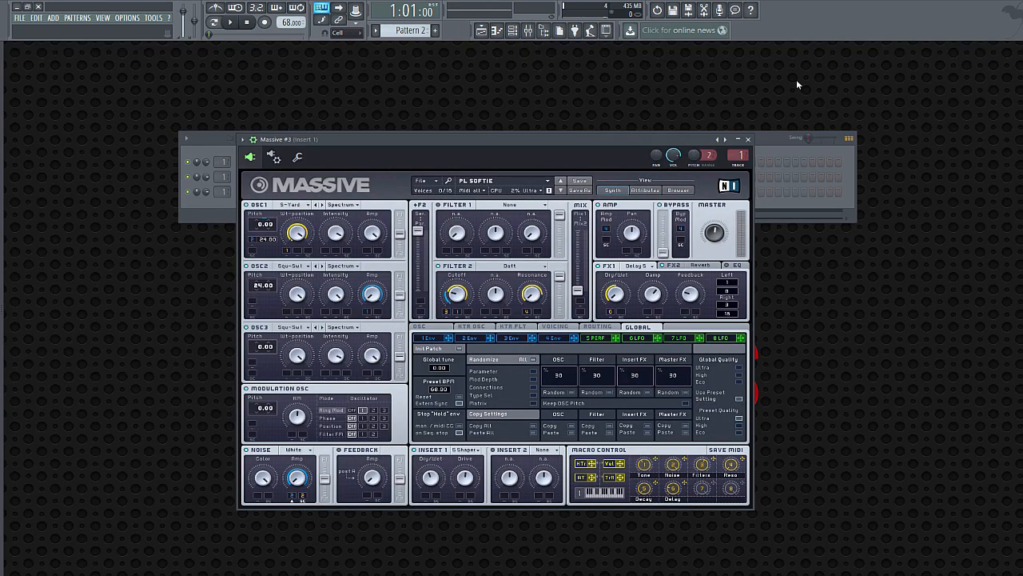
# Step: Reposition the Massive #3 window and enable the metronome and the wait-for-input option
pyautogui.click(274, 194)
pyautogui.click(274, 193)
pyautogui.moveTo(430, 137); pyautogui.dragTo(460, 140)
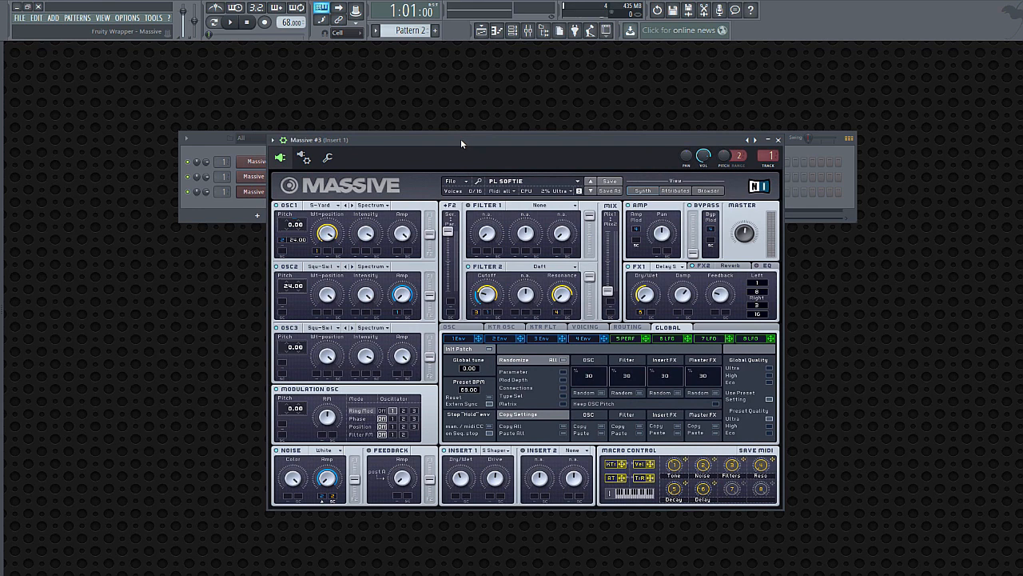
pyautogui.click(241, 7)
pyautogui.click(215, 8)
pyautogui.click(352, 240)
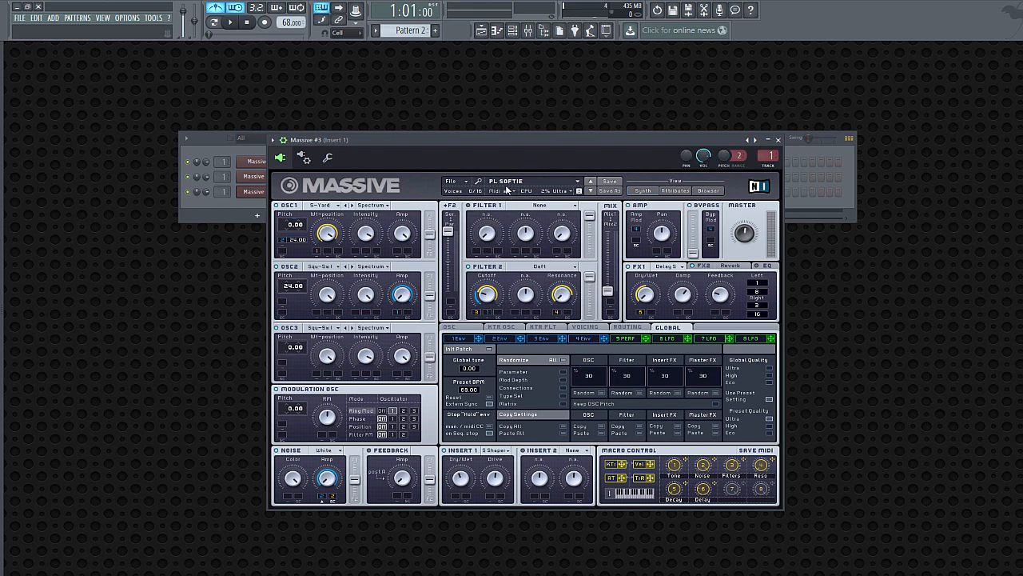
# Step: Show the channel rack in front of Massive #3 and check the clips in the playlist
pyautogui.press('F6')
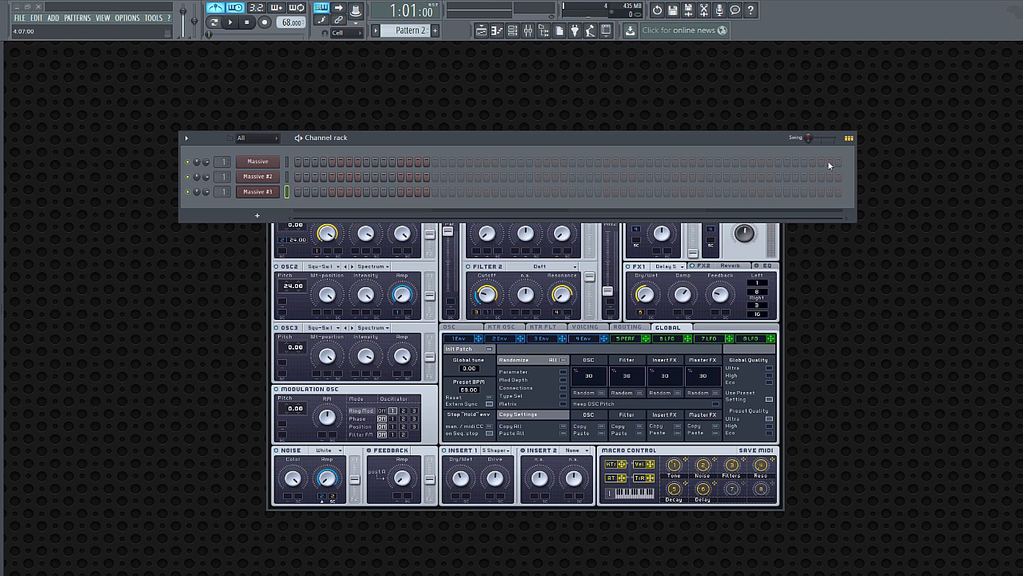
pyautogui.moveTo(633, 137); pyautogui.dragTo(650, 155)
pyautogui.click(382, 141)
pyautogui.press('F6')
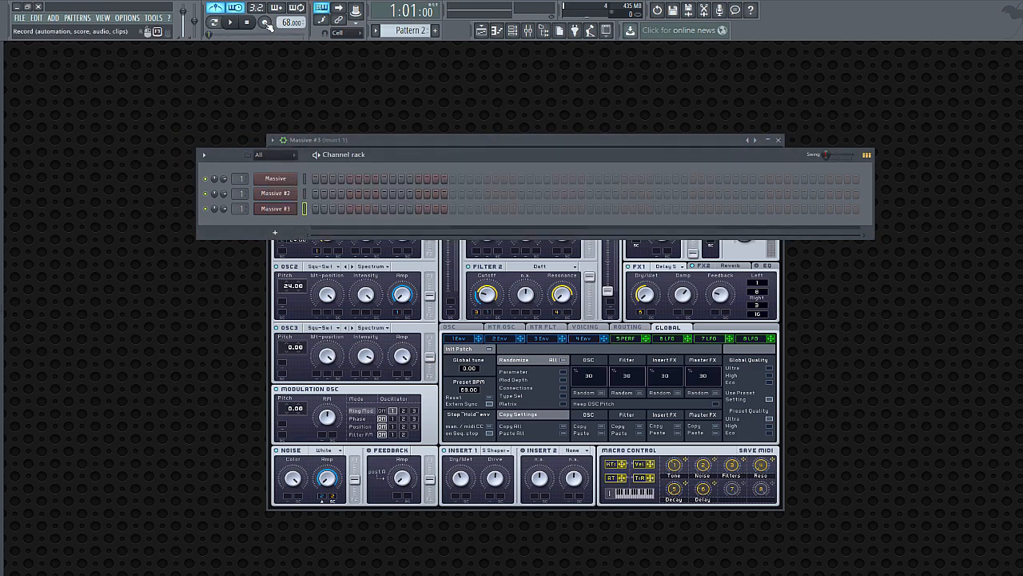
pyautogui.click(482, 35)
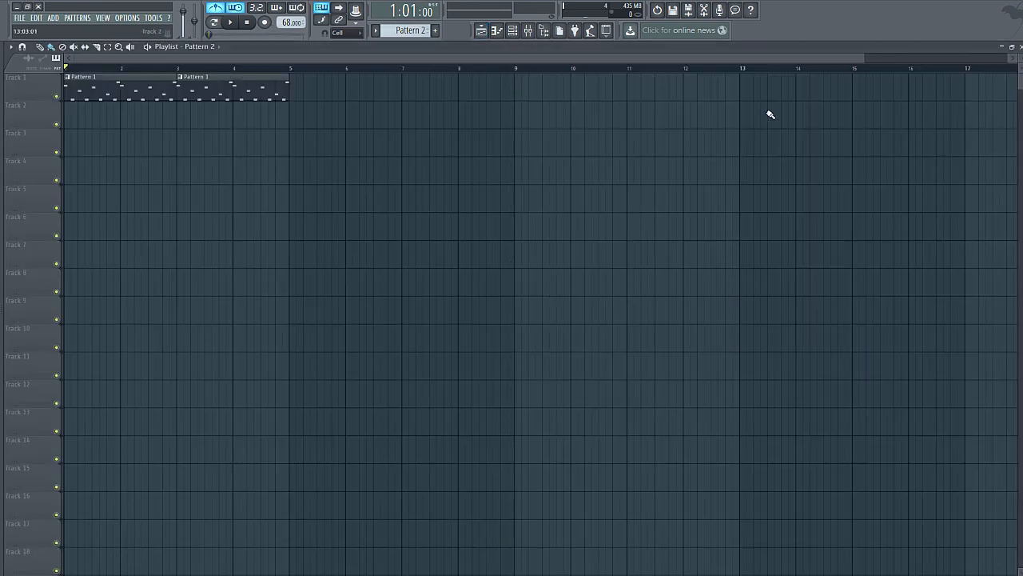
pyautogui.click(1021, 47)
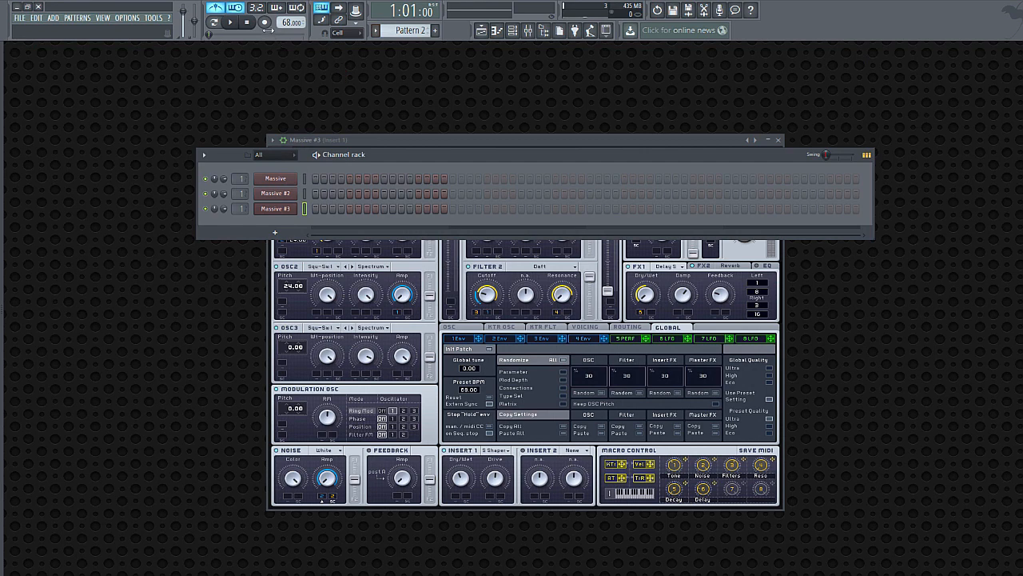
# Step: Set snapping to 1/4 beat and record a chord part for Massive #3 into Pattern 2
pyautogui.click(264, 22)
pyautogui.click(535, 359)
pyautogui.click(339, 33)
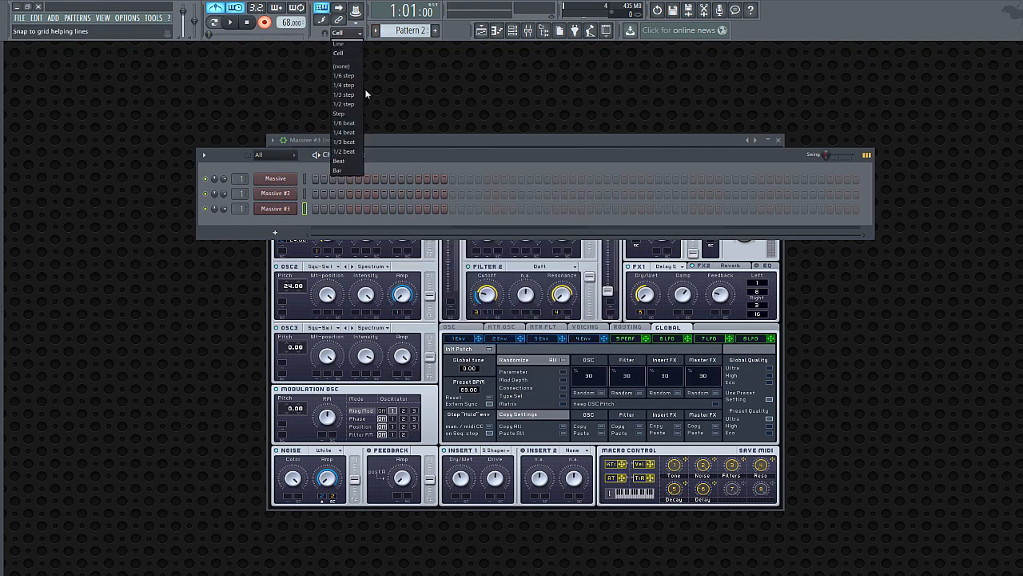
pyautogui.click(352, 132)
pyautogui.click(232, 22)
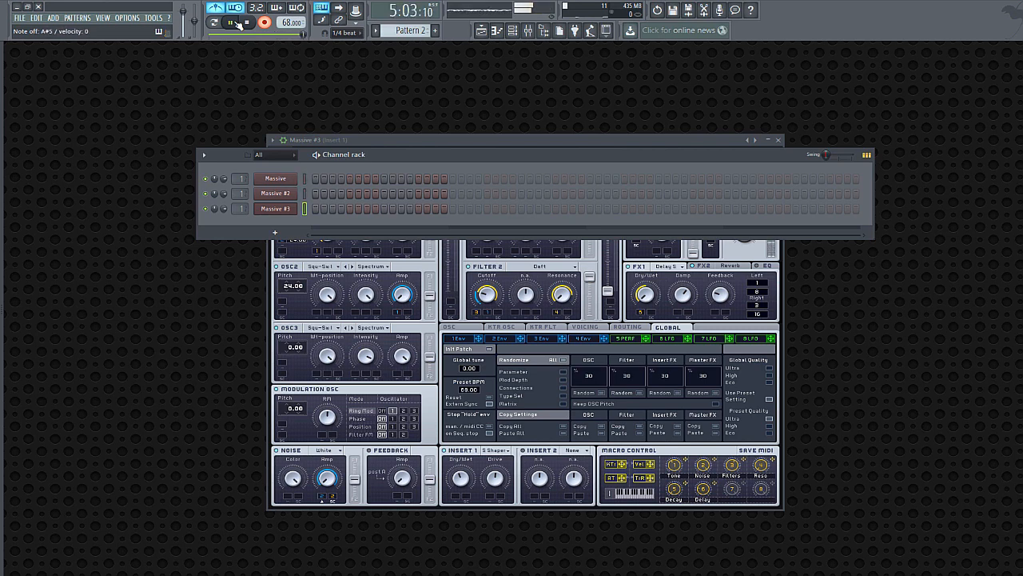
pyautogui.click(247, 22)
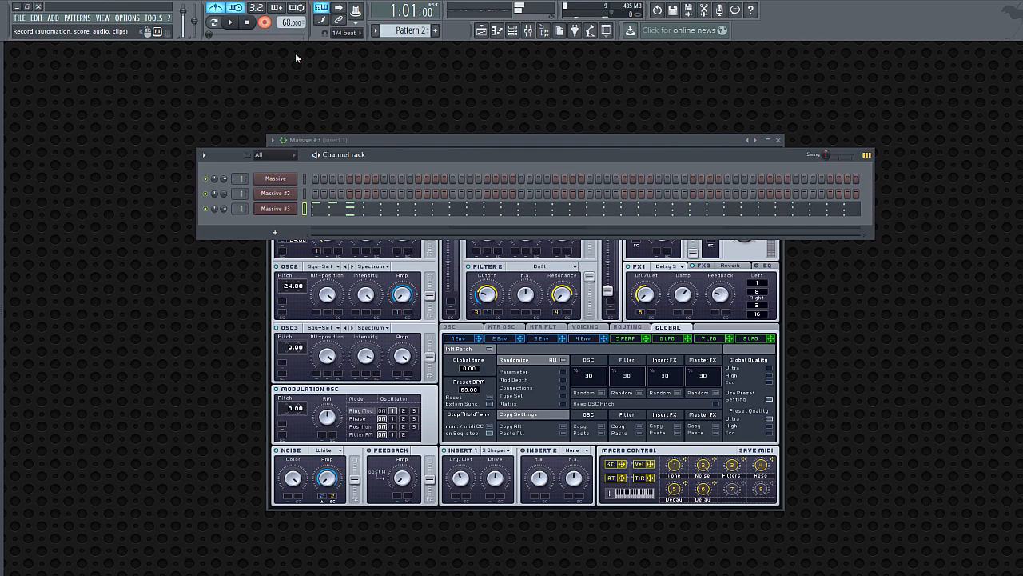
# Step: Open the recorded Massive #3 chords in the piano roll and quantize all notes to 1/4 beat
pyautogui.click(415, 210)
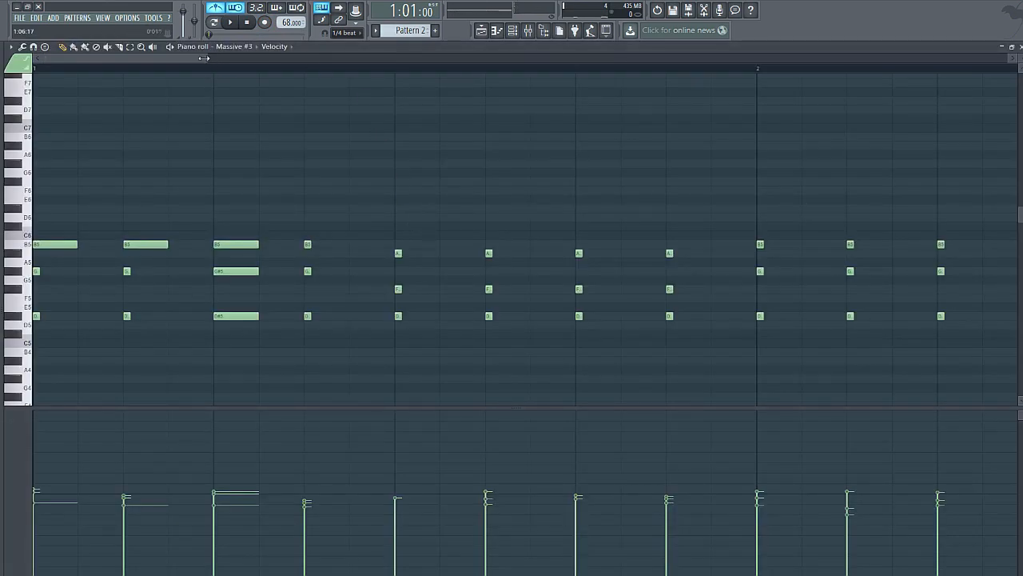
pyautogui.moveTo(208, 58); pyautogui.dragTo(780, 59)
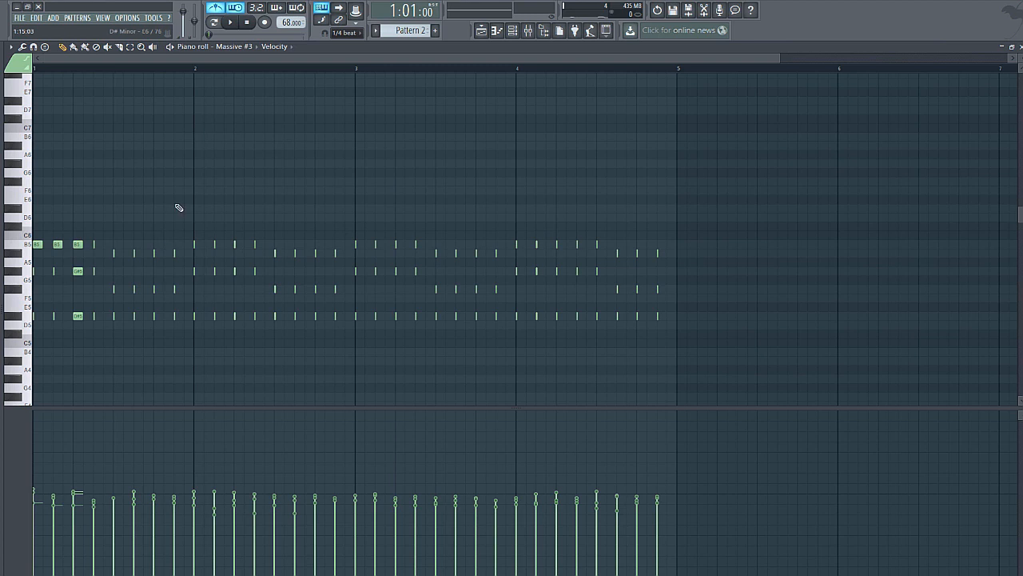
pyautogui.hotkey('ctrl', 'q')
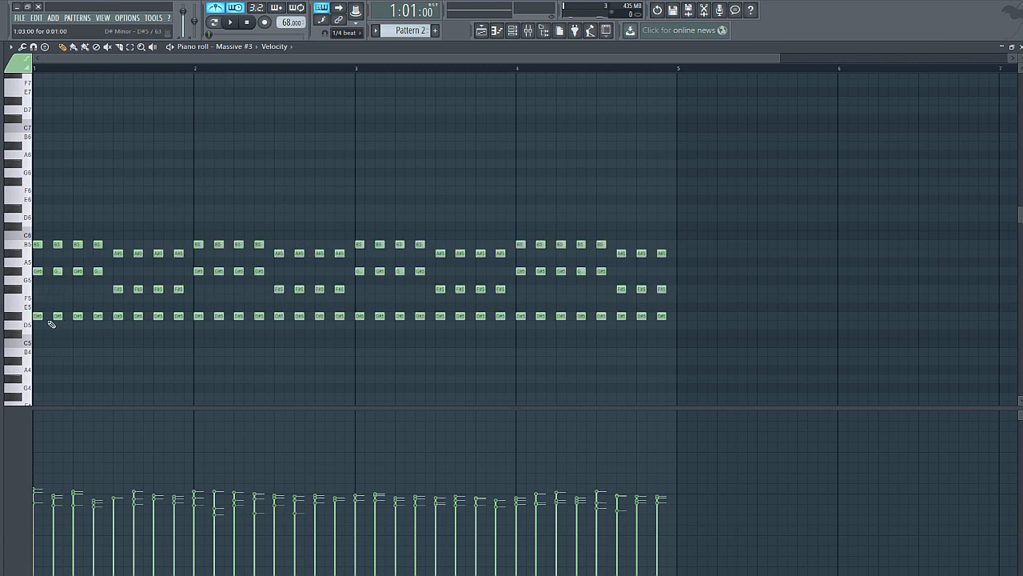
# Step: Audition the chords and move the notes at beat 3 of bar 4 from G#5 to F#5 and from B5 to A#5
pyautogui.press('space')
pyautogui.click(119, 289)
pyautogui.click(118, 253)
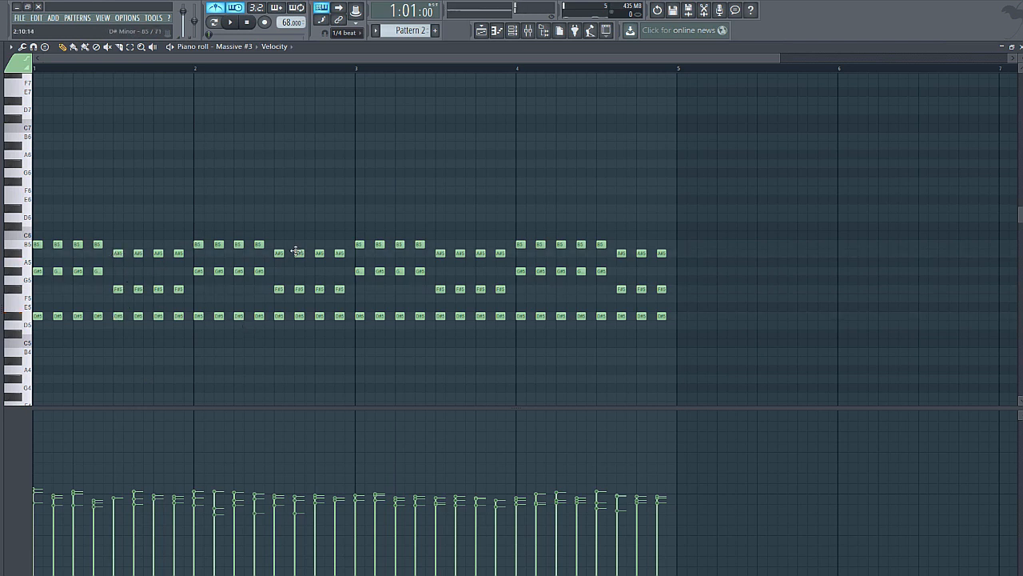
pyautogui.moveTo(603, 271); pyautogui.dragTo(603, 289)
pyautogui.moveTo(601, 243); pyautogui.dragTo(602, 253)
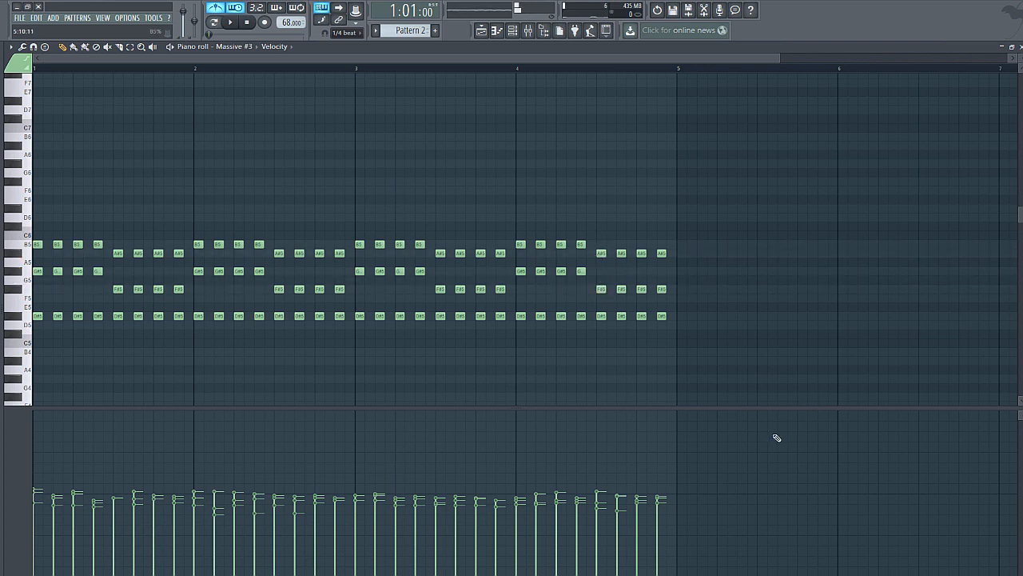
# Step: Set snapping to Cell in the playlist, play Pattern 1 and Pattern 2 layered together, and stop
pyautogui.click(481, 29)
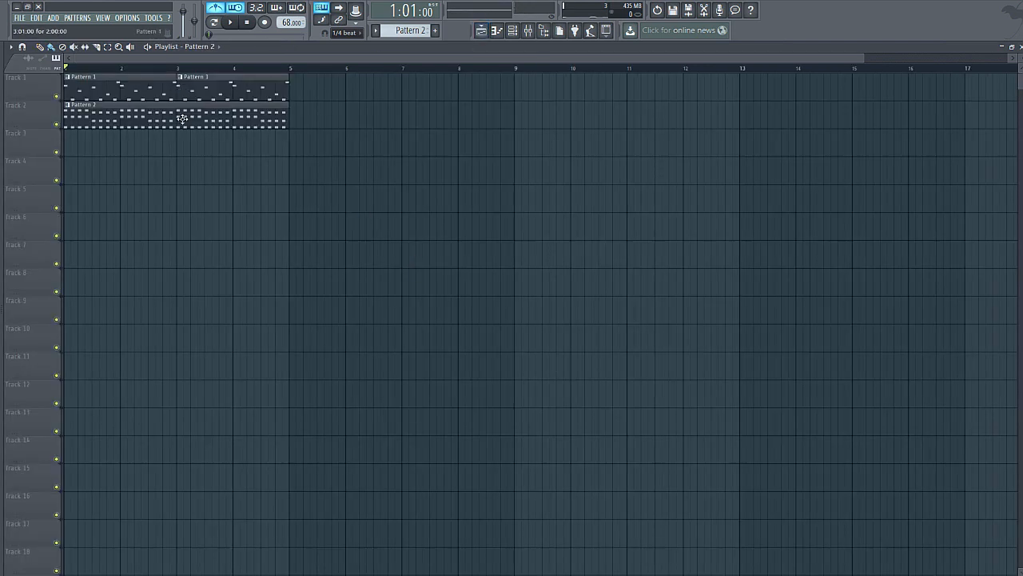
pyautogui.click(347, 33)
pyautogui.click(347, 52)
pyautogui.press('l')
pyautogui.press('space')
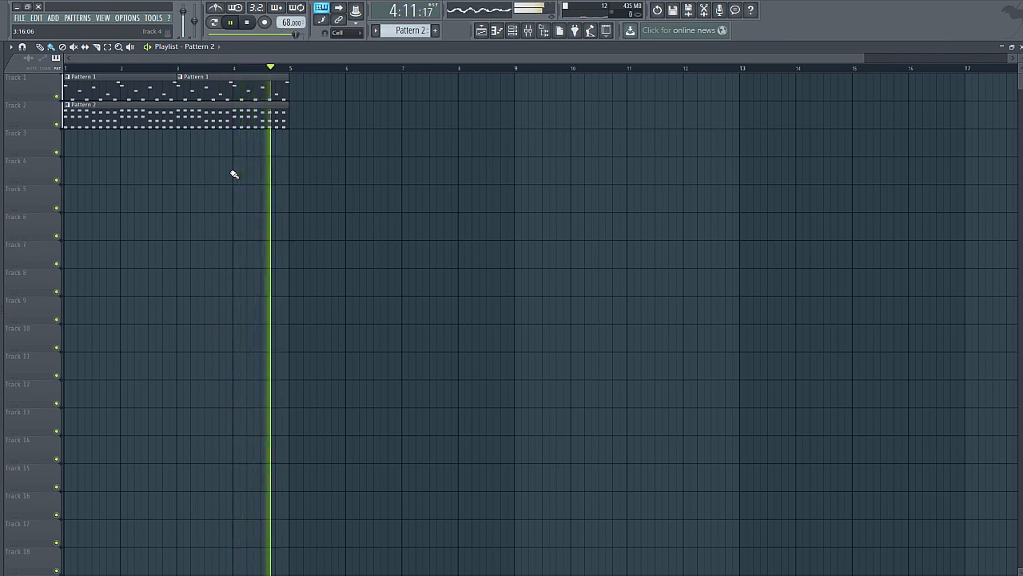
pyautogui.click(247, 23)
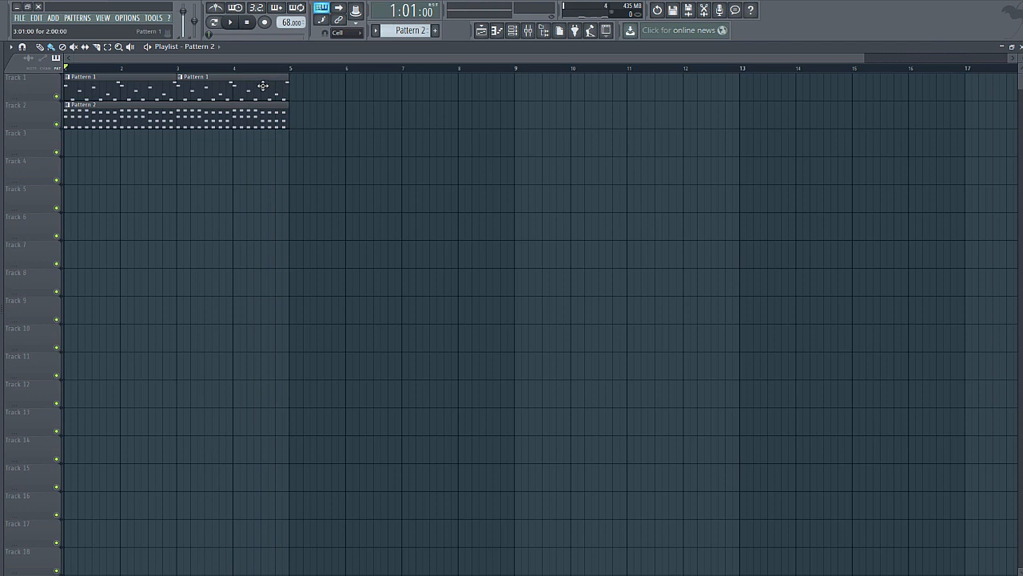
# Step: Delete the second Pattern 1 clip and move the Pattern 2 clip to start at bar 3 on Track 2
pyautogui.rightClick(204, 94)
pyautogui.moveTo(196, 115); pyautogui.dragTo(298, 124)
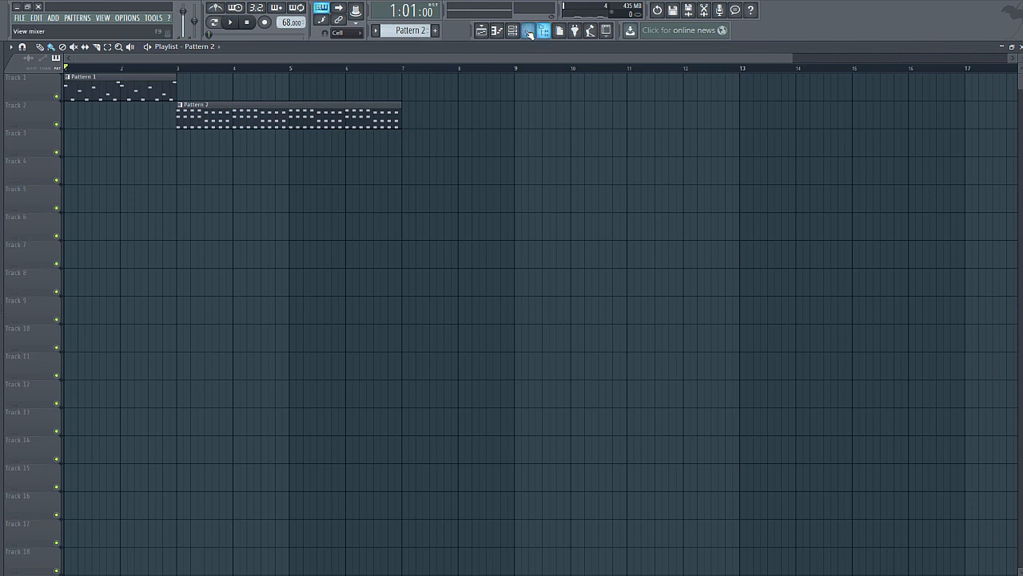
# Step: Load Fruity parametric EQ 2 into slot 1 of the Master mixer track
pyautogui.click(528, 30)
pyautogui.click(83, 166)
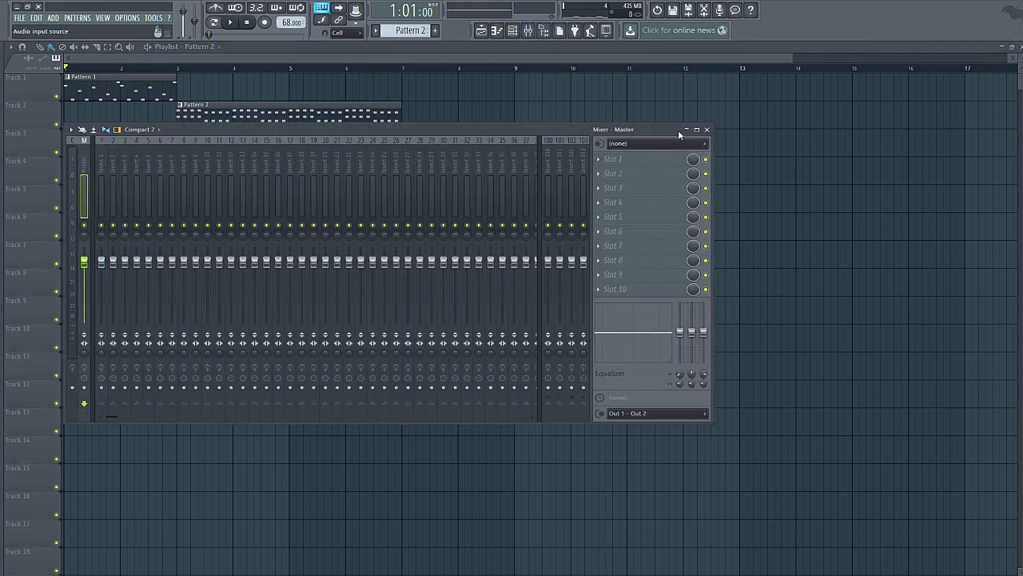
pyautogui.click(592, 162)
pyautogui.click(768, 307)
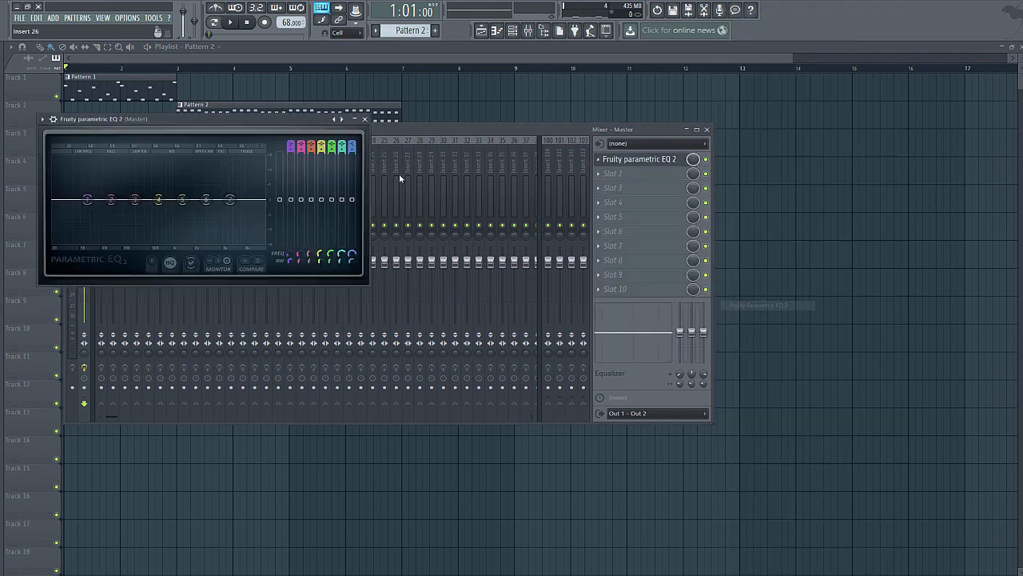
# Step: Make band 7 of the Master EQ a low pass filter and lower its frequency to about 2009 Hz
pyautogui.scroll(-7, 354, 144)
pyautogui.scroll(1, 353, 147)
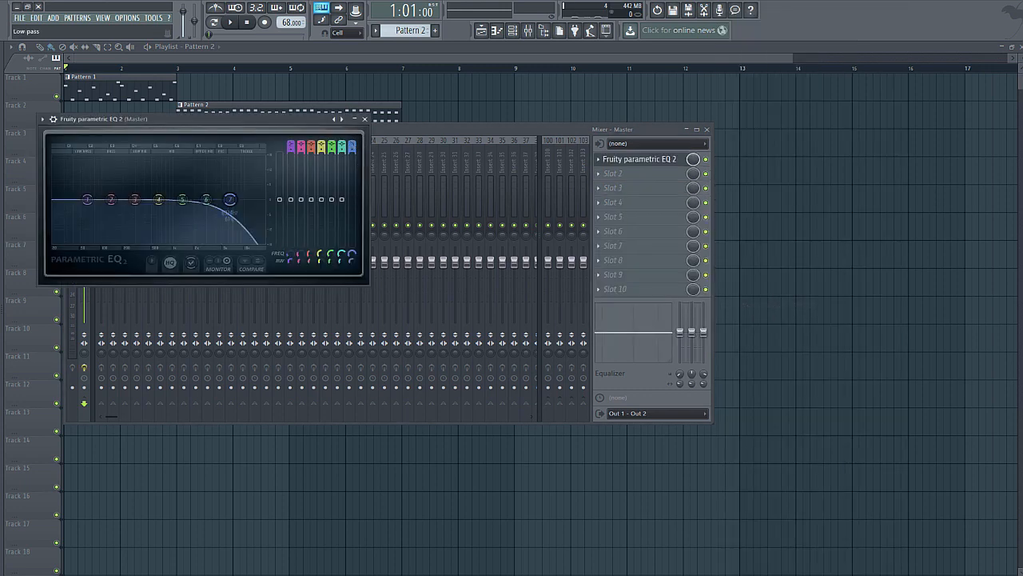
pyautogui.scroll(1, 353, 147)
pyautogui.moveTo(230, 200); pyautogui.dragTo(194, 200)
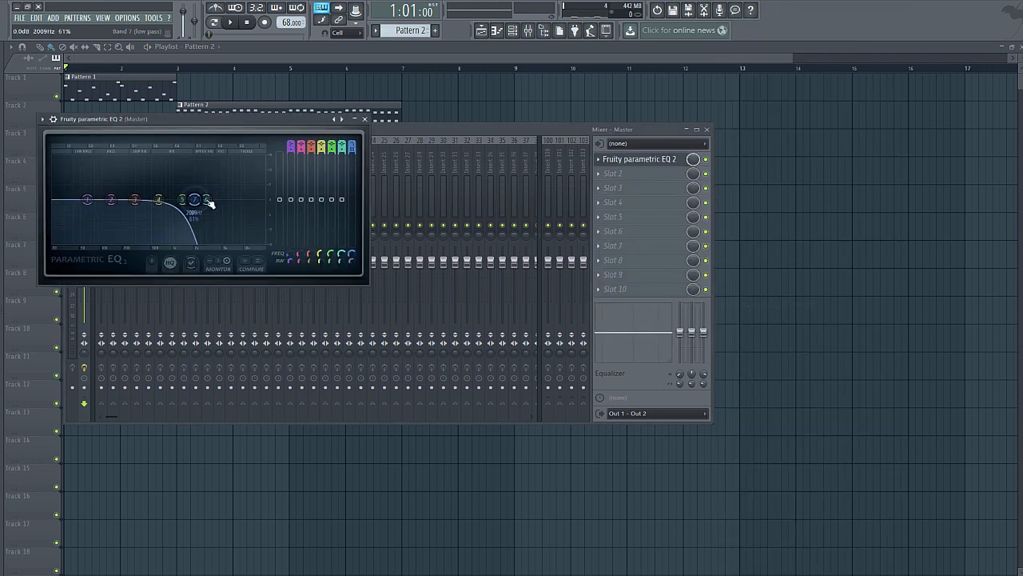
# Step: Create an automation clip for the Master EQ's mix level and add an envelope point at bar 2 at 0%
pyautogui.rightClick(692, 160)
pyautogui.click(732, 224)
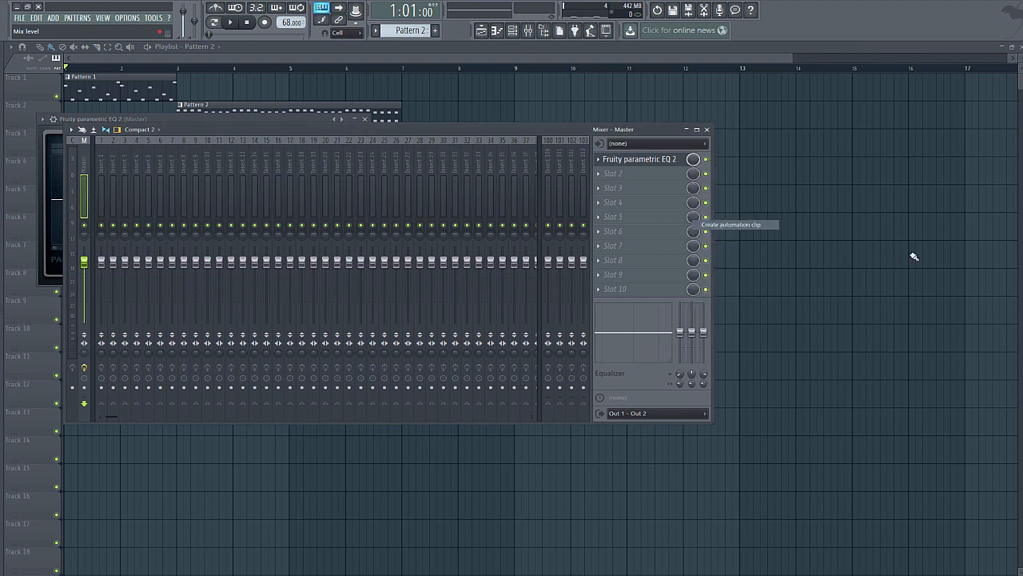
pyautogui.rightClick(121, 154)
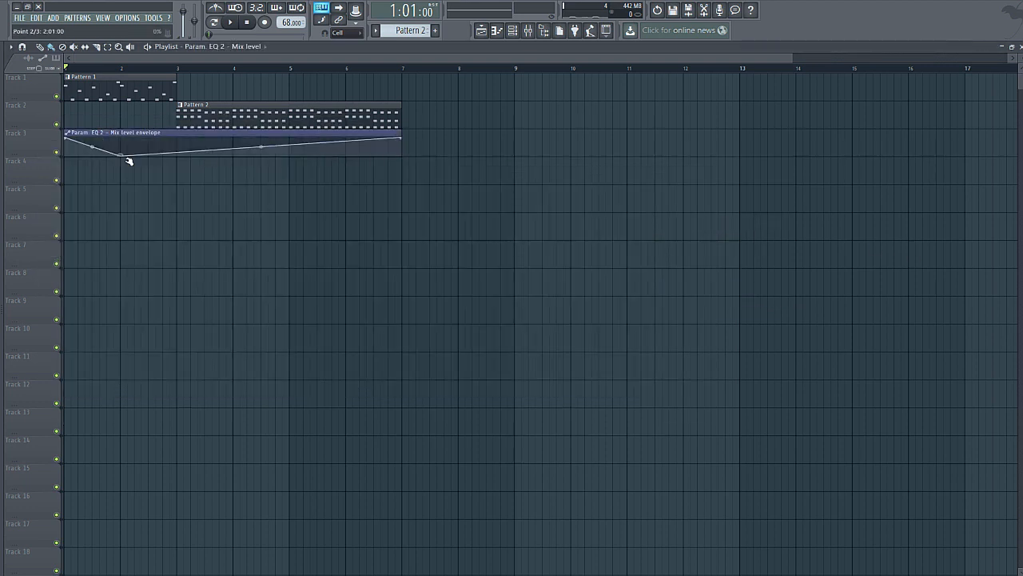
# Step: Add a mix level envelope point at bar 3, flatten the envelope at the minimum through bar 7, and bow the bar 1–2 fall upward
pyautogui.rightClick(177, 155)
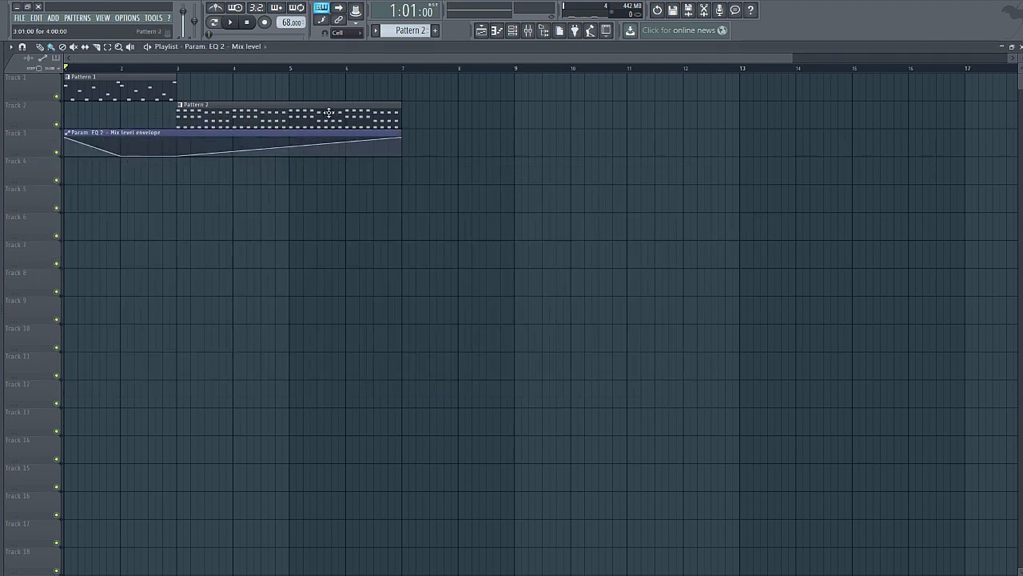
pyautogui.moveTo(404, 140); pyautogui.dragTo(411, 160)
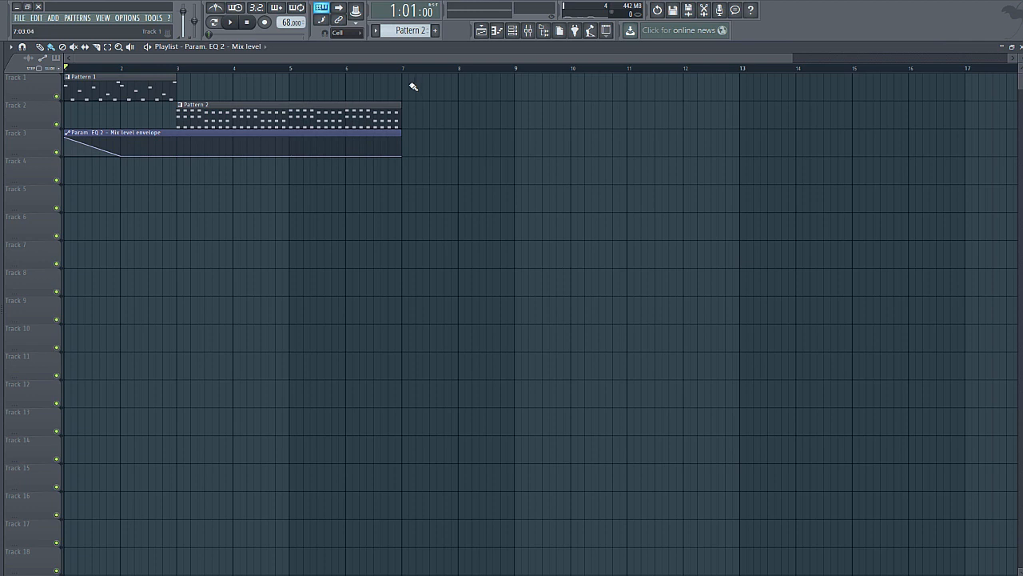
pyautogui.moveTo(92, 147); pyautogui.dragTo(92, 137)
# Step: Play the arrangement to hear the filter automation and move the Mix level envelope clip to Track 7, keeping its start at bar 1
pyautogui.click(230, 22)
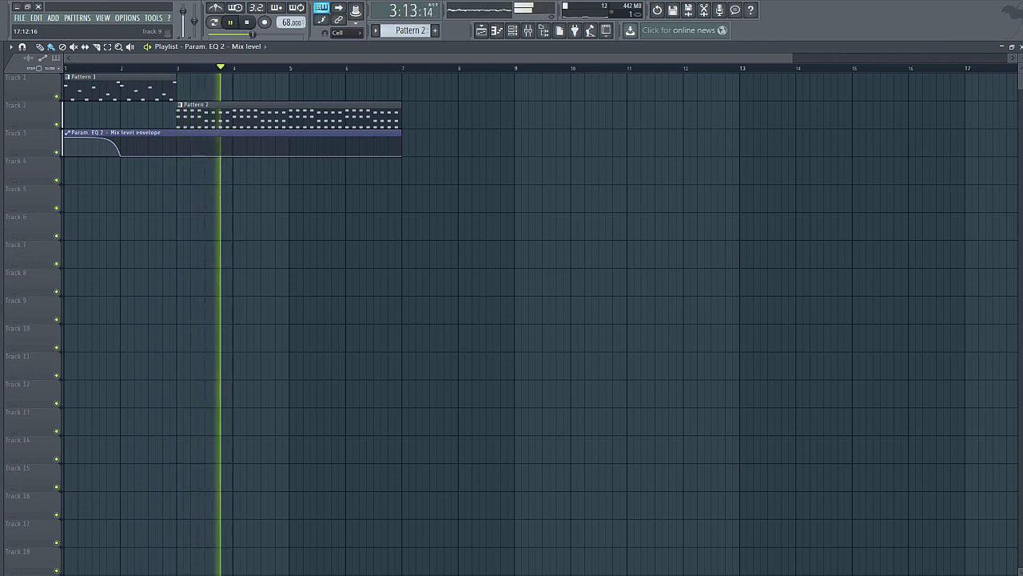
pyautogui.moveTo(160, 132); pyautogui.dragTo(112, 245)
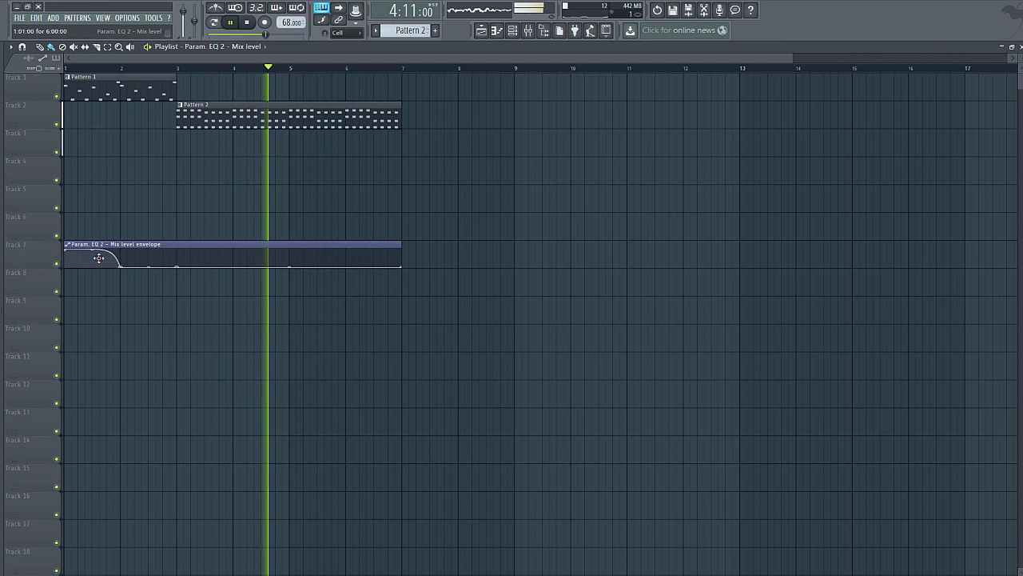
pyautogui.click(249, 25)
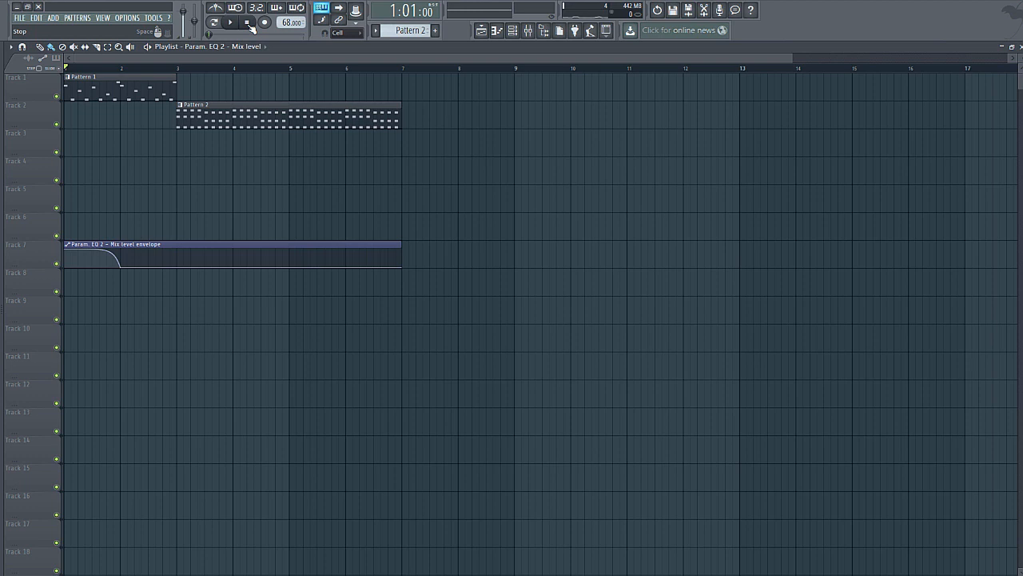
pyautogui.click(179, 70)
pyautogui.moveTo(180, 74)
pyautogui.mouseDown()
pyautogui.moveTo(65, 71)
pyautogui.moveTo(160, 70)
pyautogui.moveTo(45, 81)
pyautogui.mouseUp()
pyautogui.moveTo(164, 67); pyautogui.dragTo(59, 103)
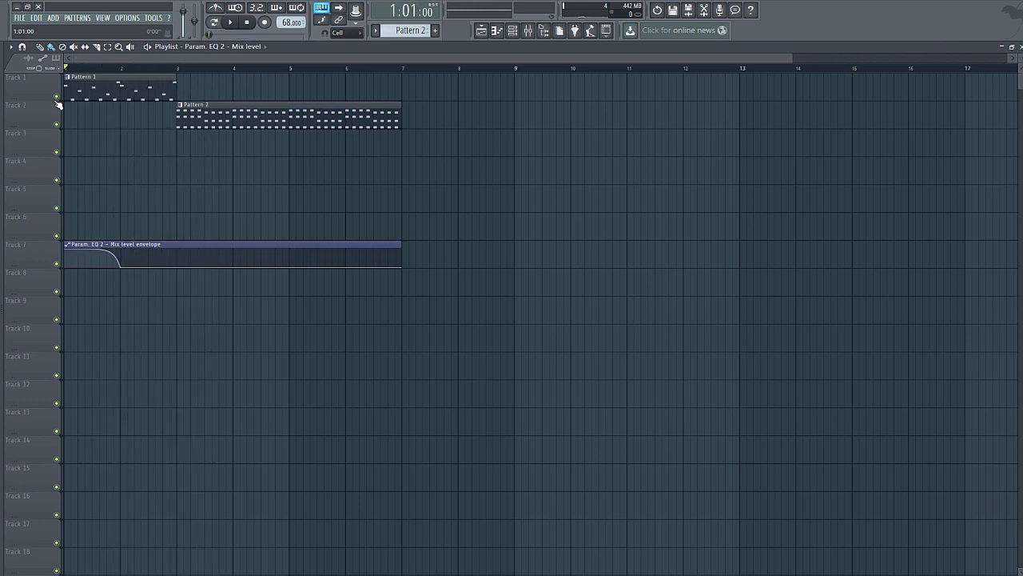